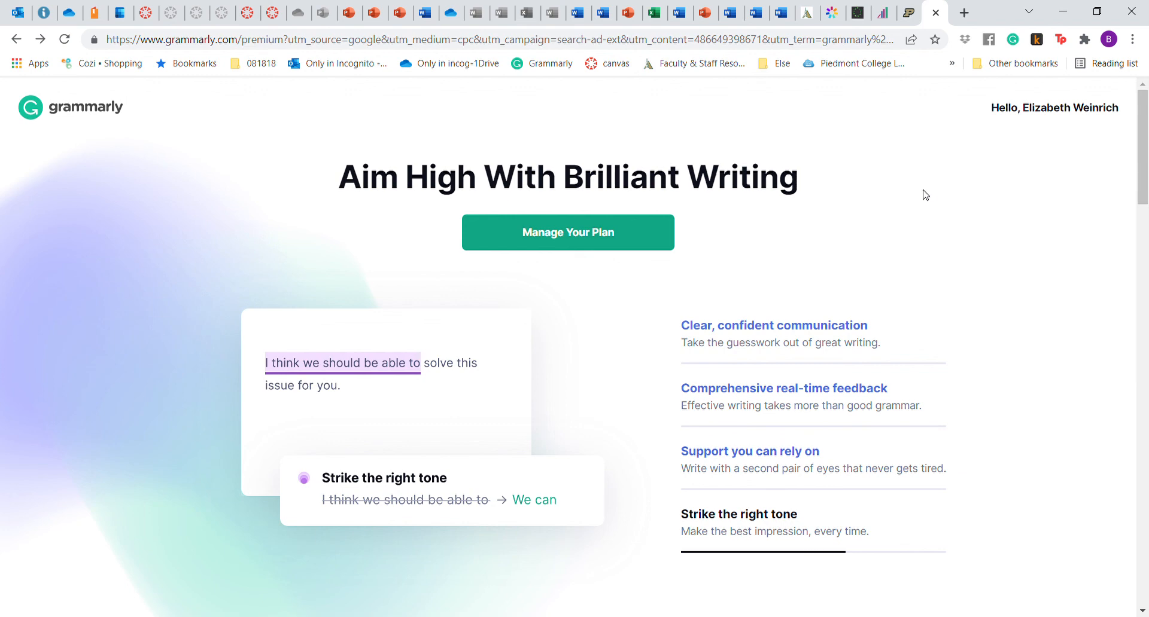
# - Go to the plan's document overview and upload the draft characteranalysis_firstdraft_example as a new document
pyautogui.click(618, 235)
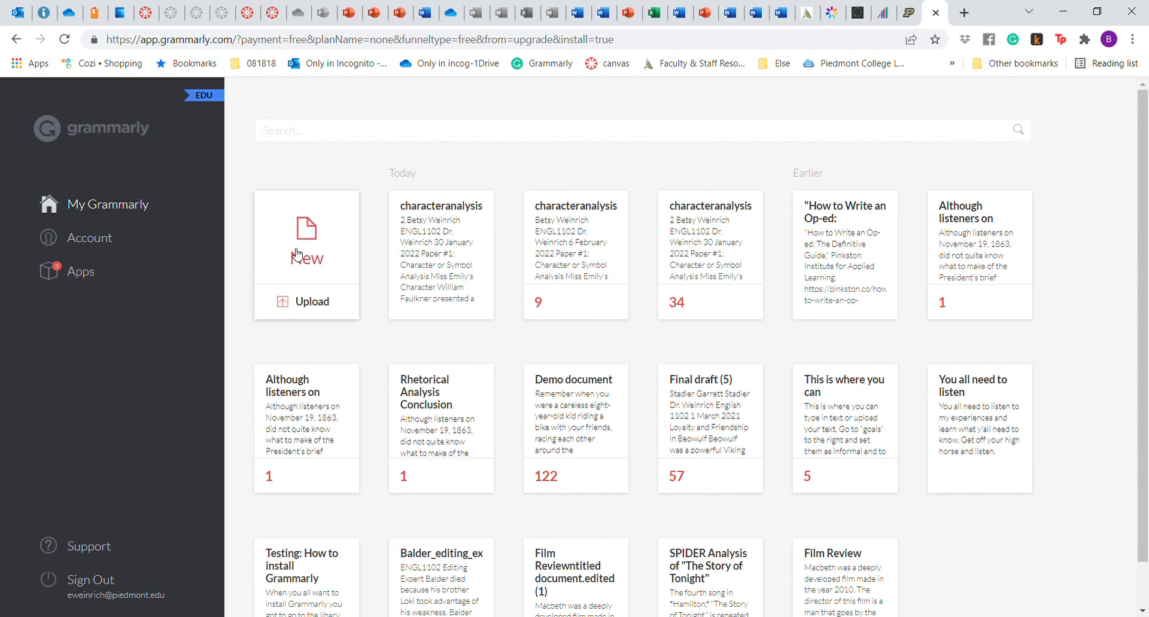
pyautogui.click(318, 309)
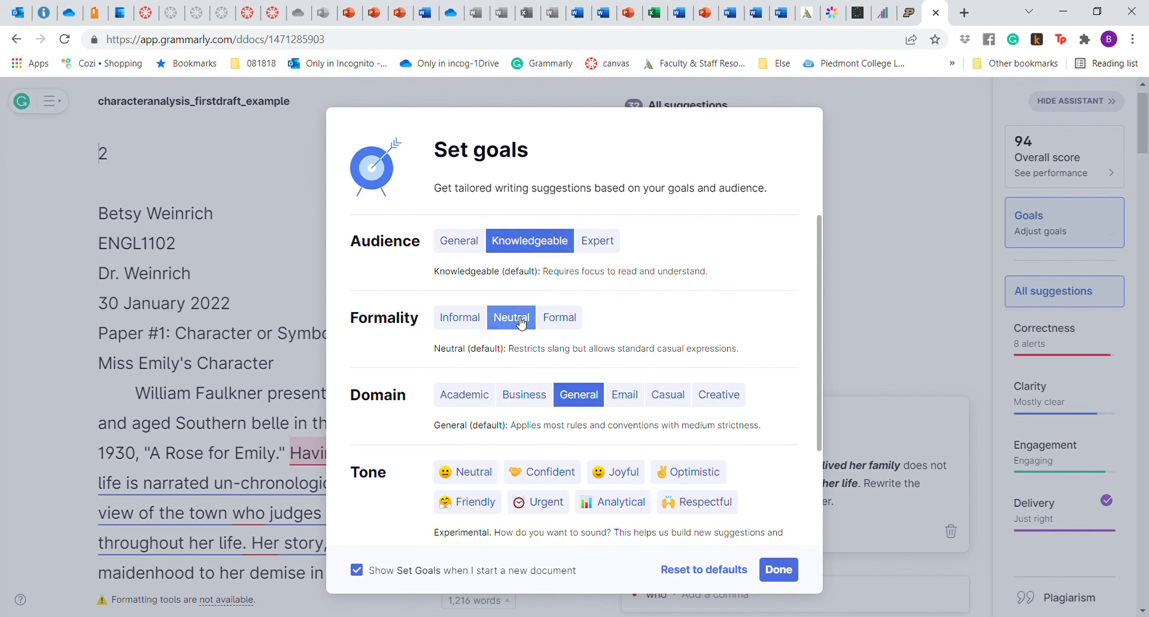
# - Set the document's formality goal to Formal and its domain to Academic
pyautogui.click(557, 321)
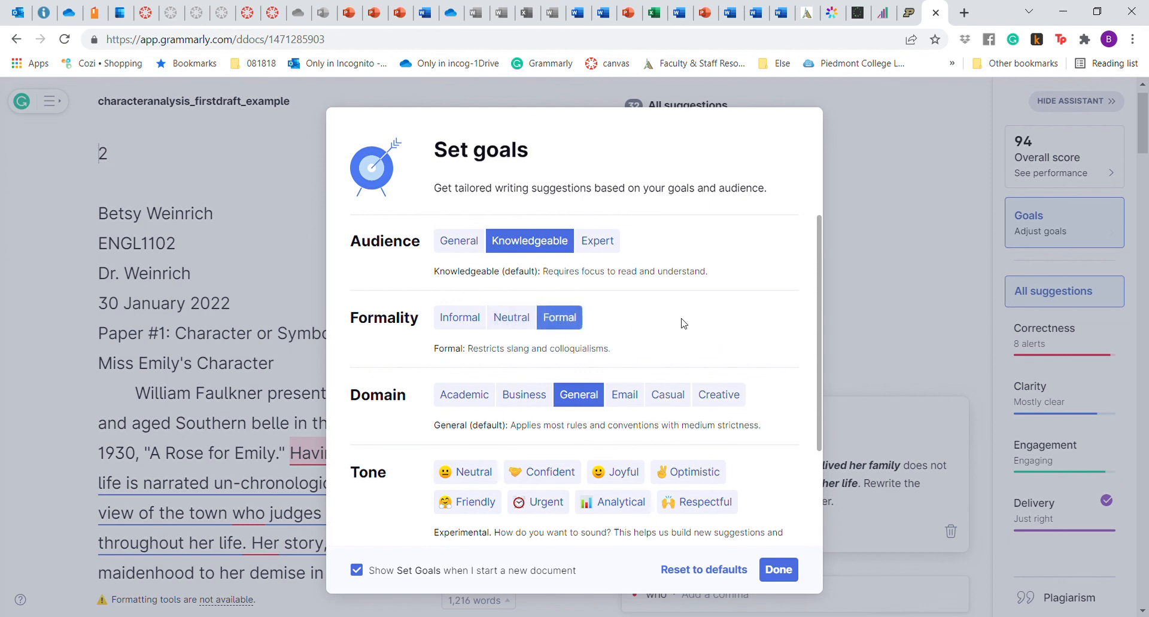
pyautogui.scroll(-3, 692, 324)
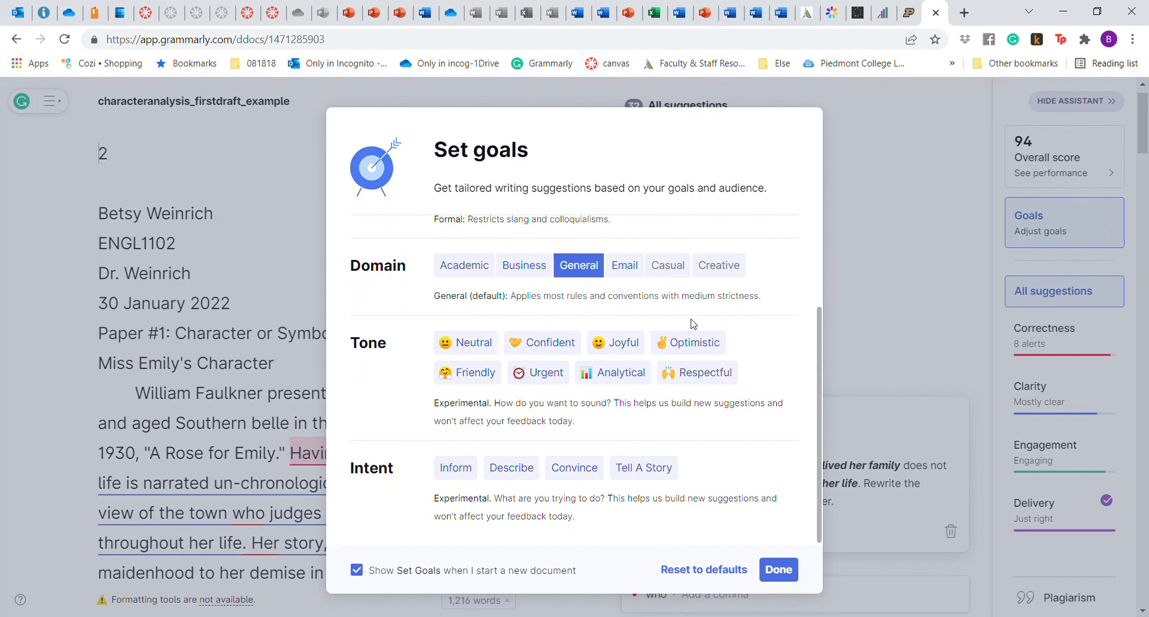
pyautogui.click(468, 272)
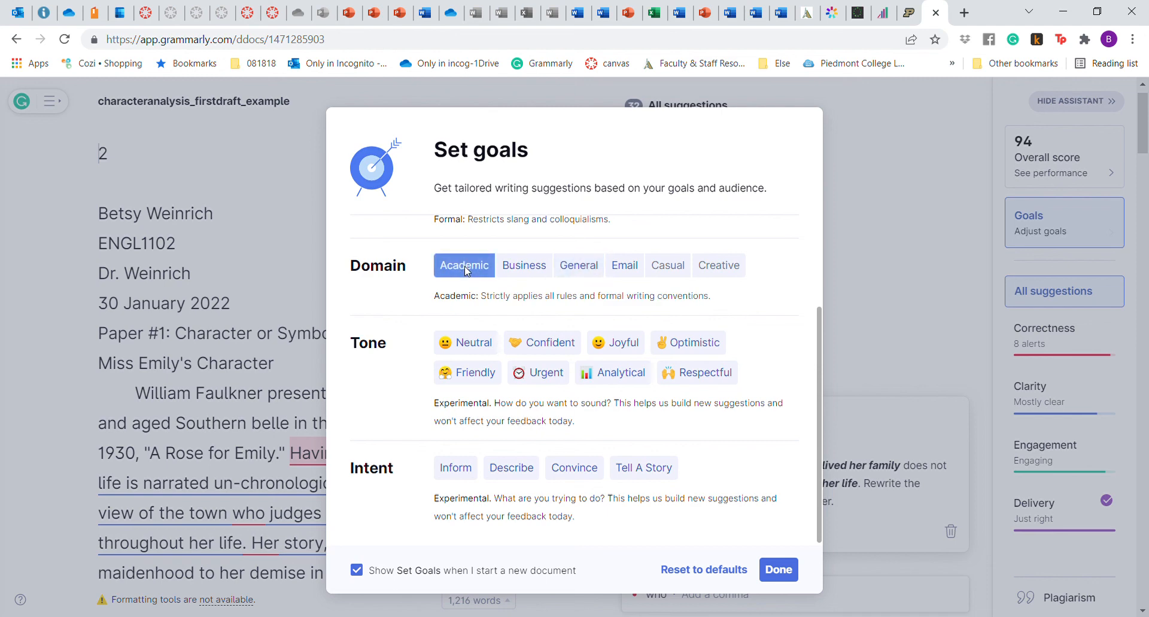
# - Choose the Neutral, Analytical and Respectful tones with the Inform and Convince intents, and apply the goals
pyautogui.click(485, 352)
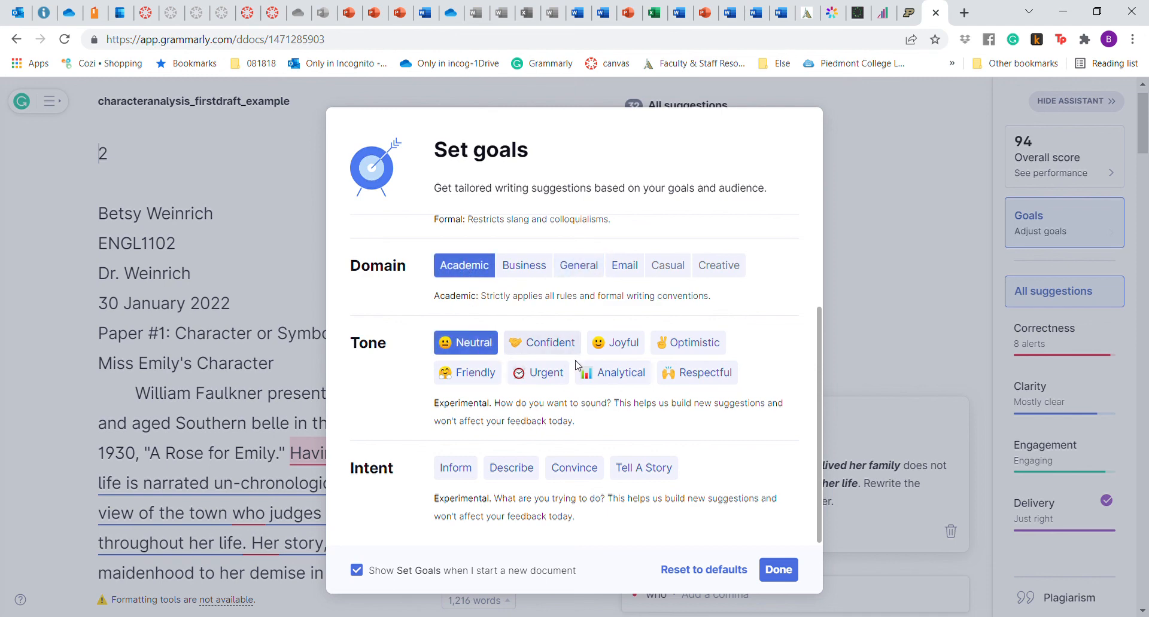
pyautogui.click(635, 381)
pyautogui.click(698, 377)
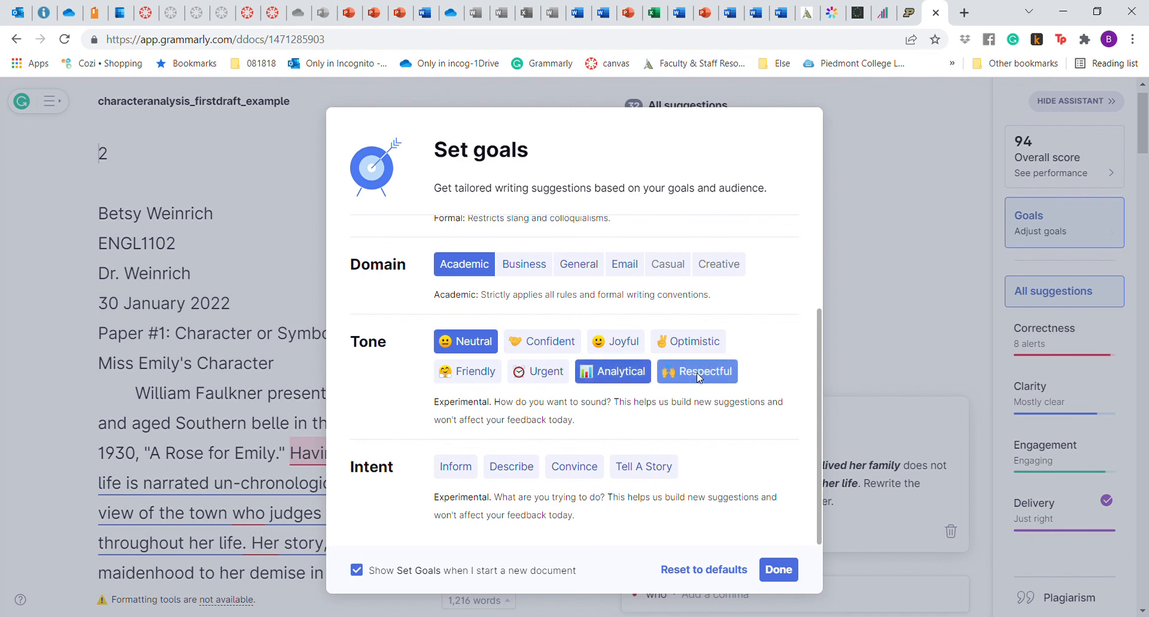
pyautogui.click(456, 472)
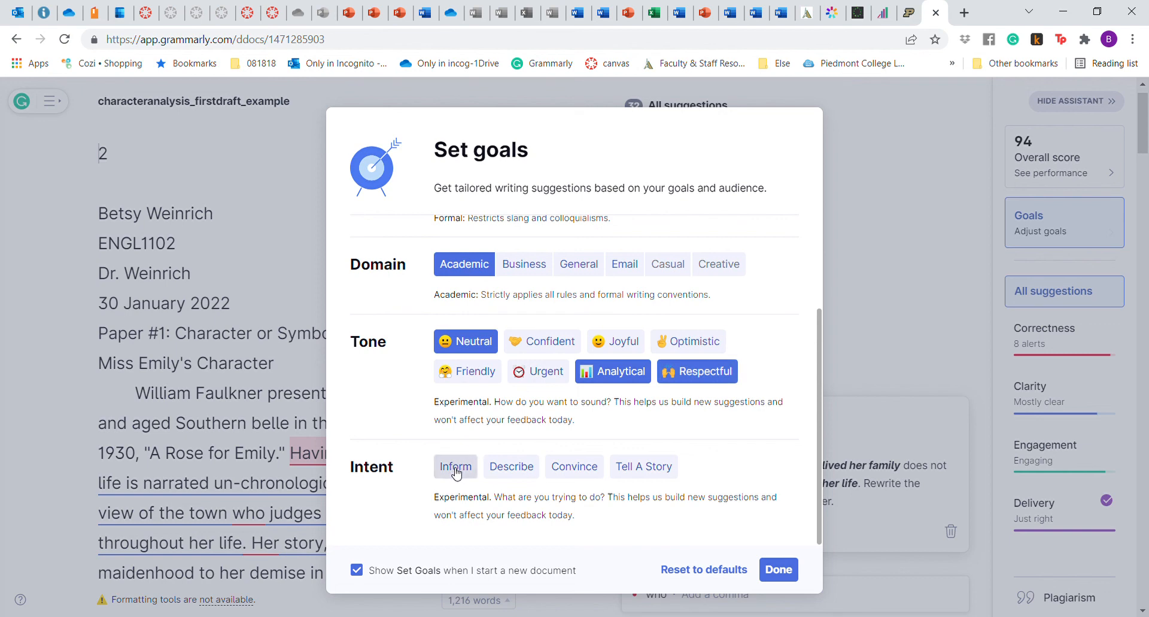
pyautogui.click(577, 473)
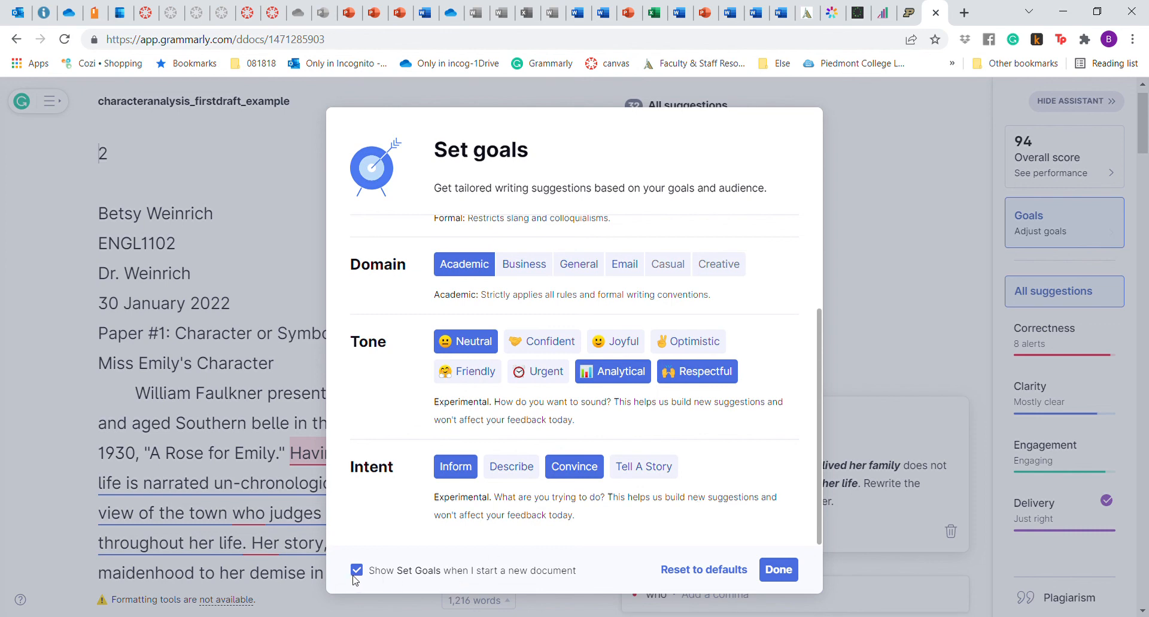
pyautogui.click(788, 573)
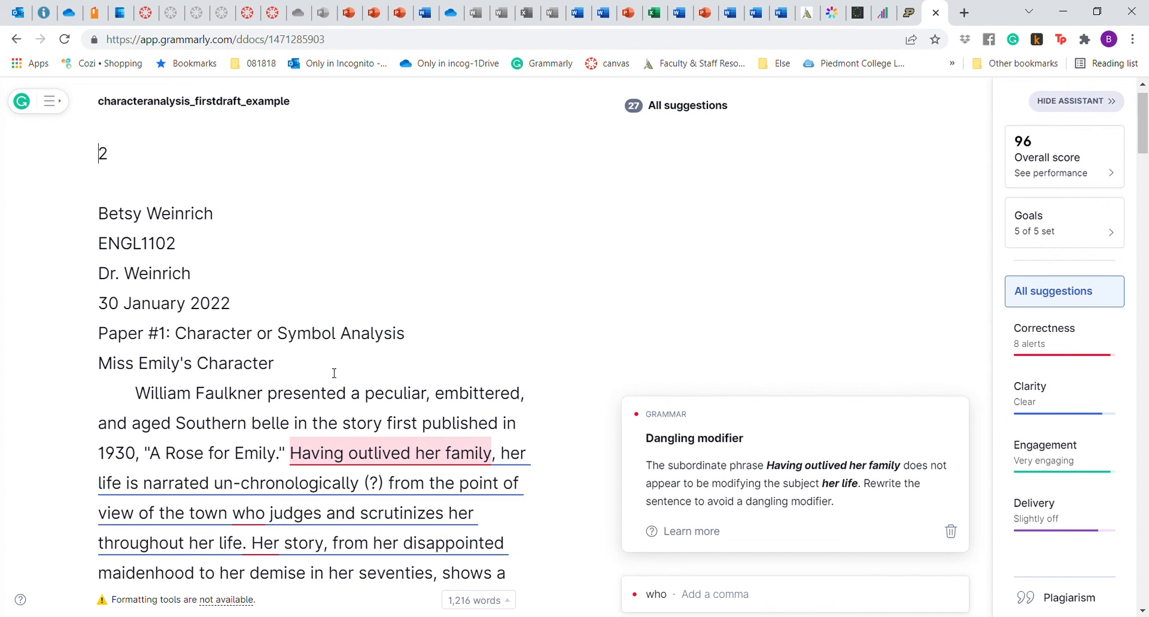
# - Read the detailed explanation of the dangling modifier flagged at "Having outlived her family"
pyautogui.scroll(-2, 334, 373)
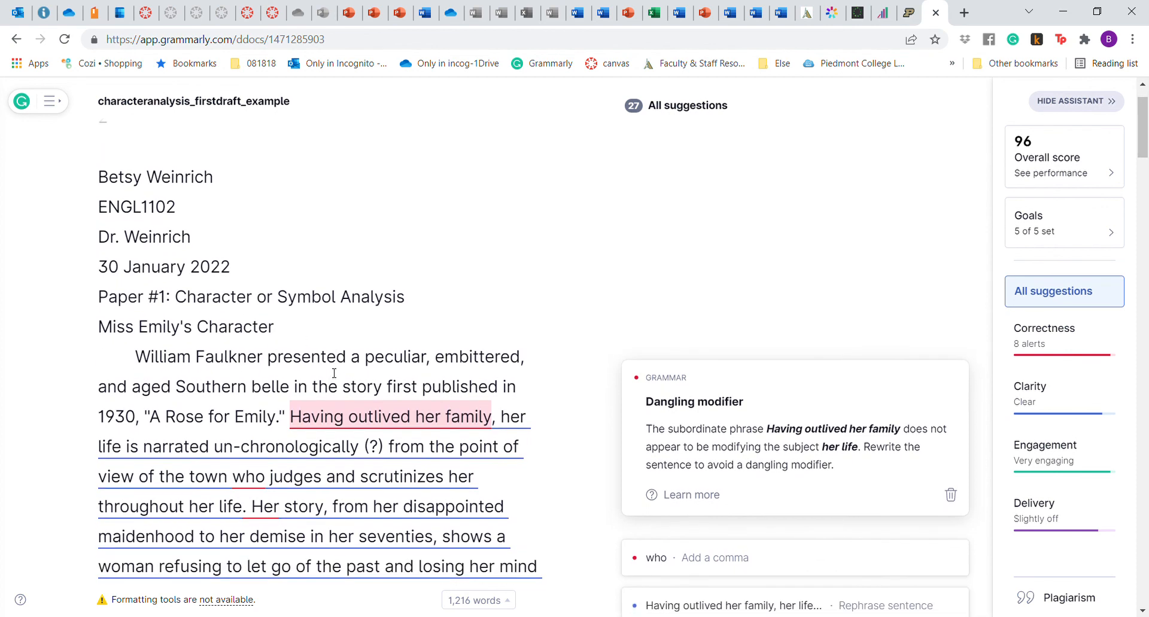
pyautogui.scroll(-2, 333, 373)
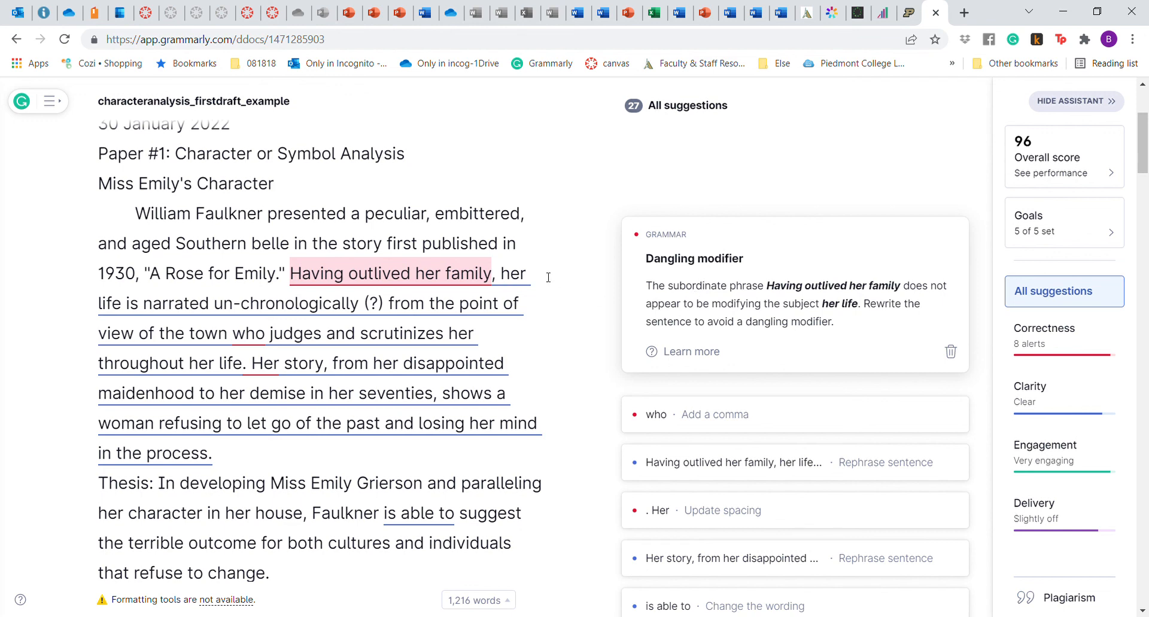
pyautogui.click(702, 357)
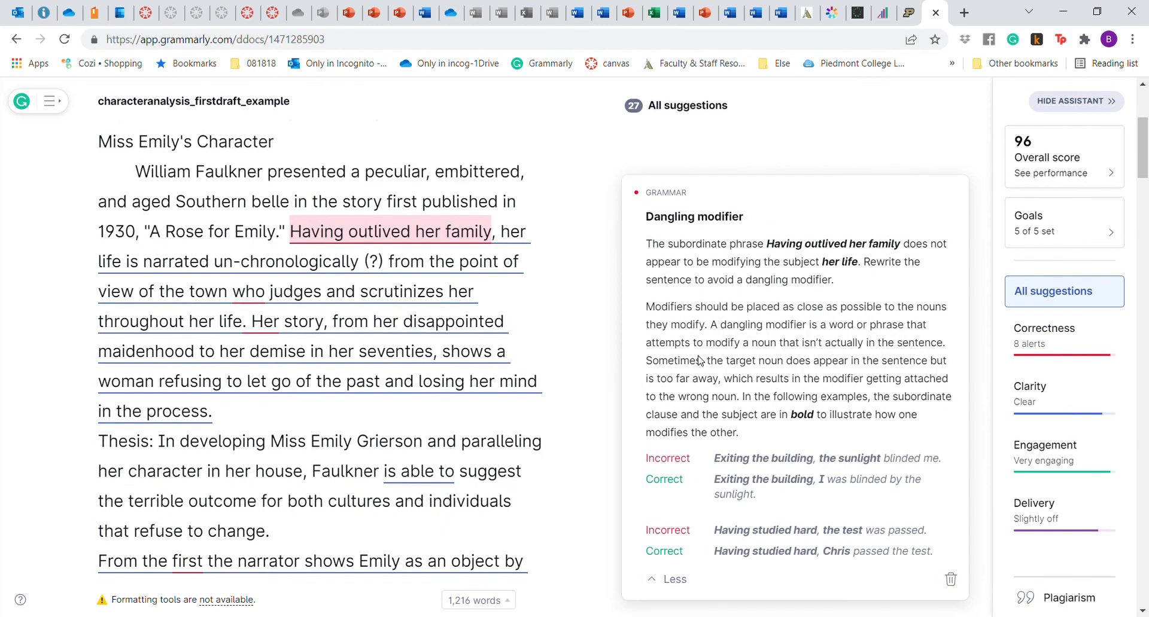
pyautogui.scroll(-1, 699, 359)
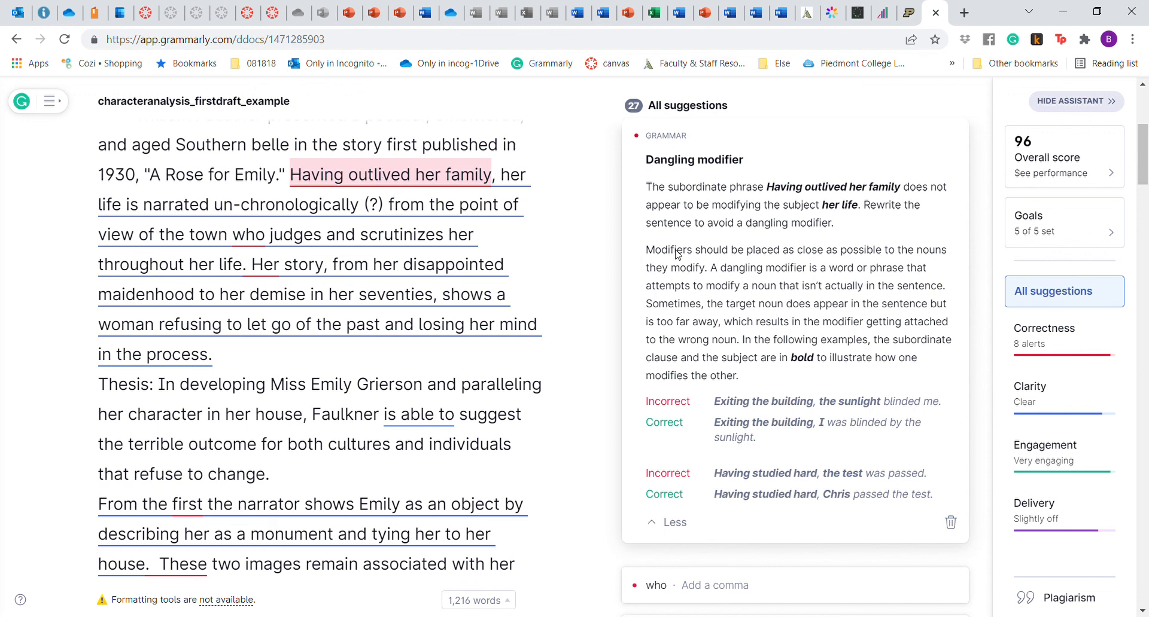
pyautogui.click(674, 524)
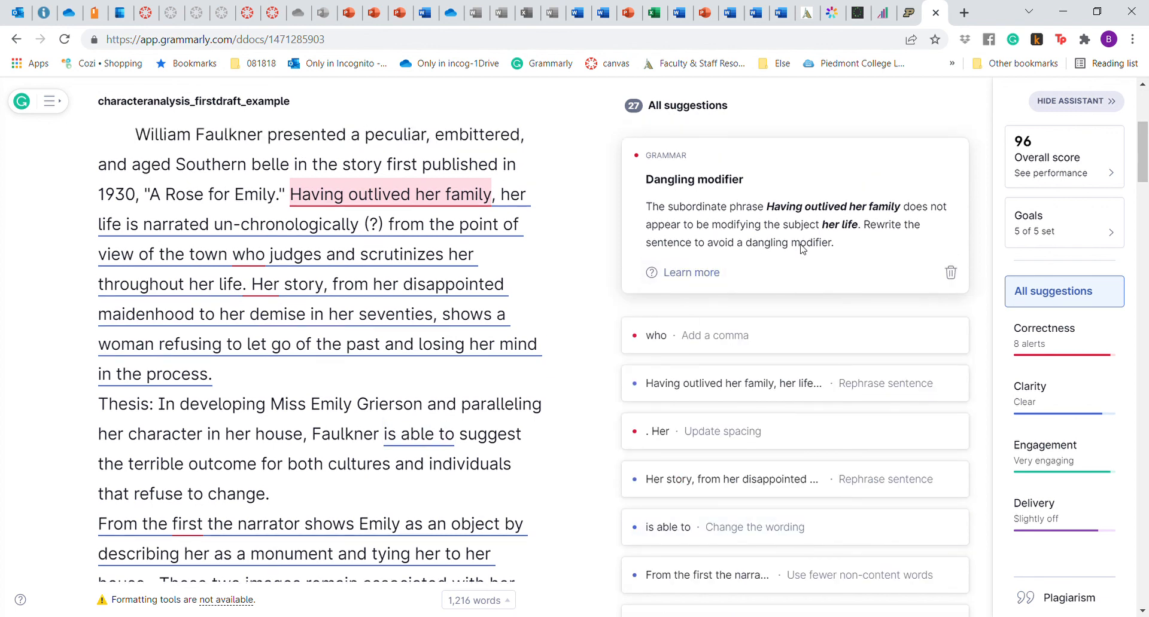
# - Review the clarity suggestion for the flagged sentence and replace its opening "Having outlived her family, her" with "Her"
pyautogui.click(751, 387)
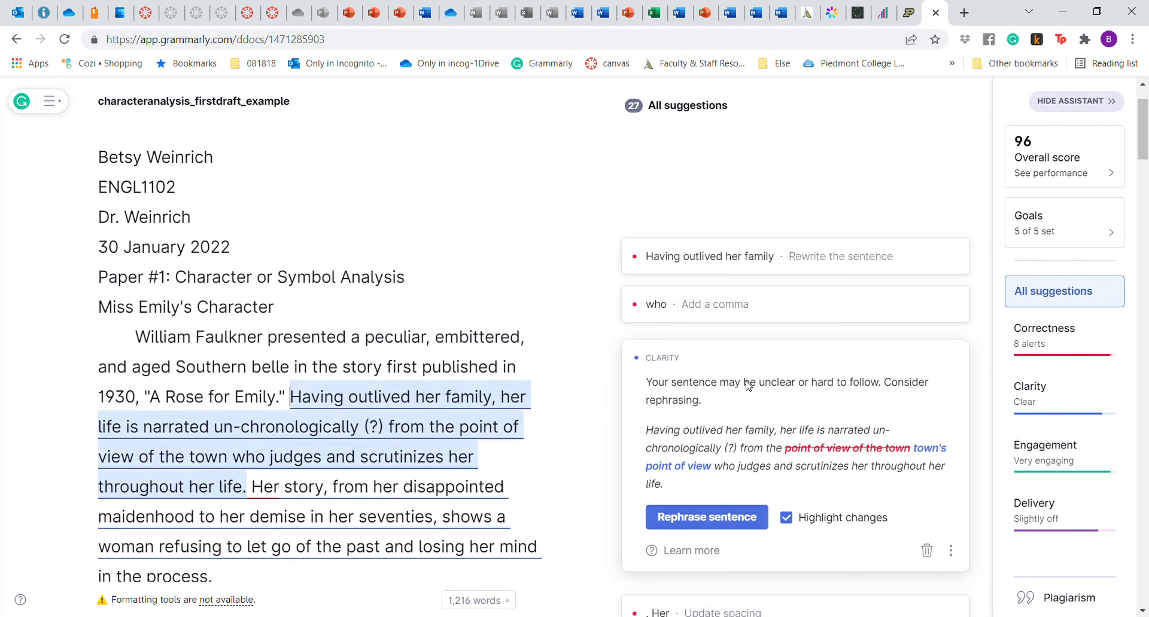
pyautogui.scroll(-2, 748, 386)
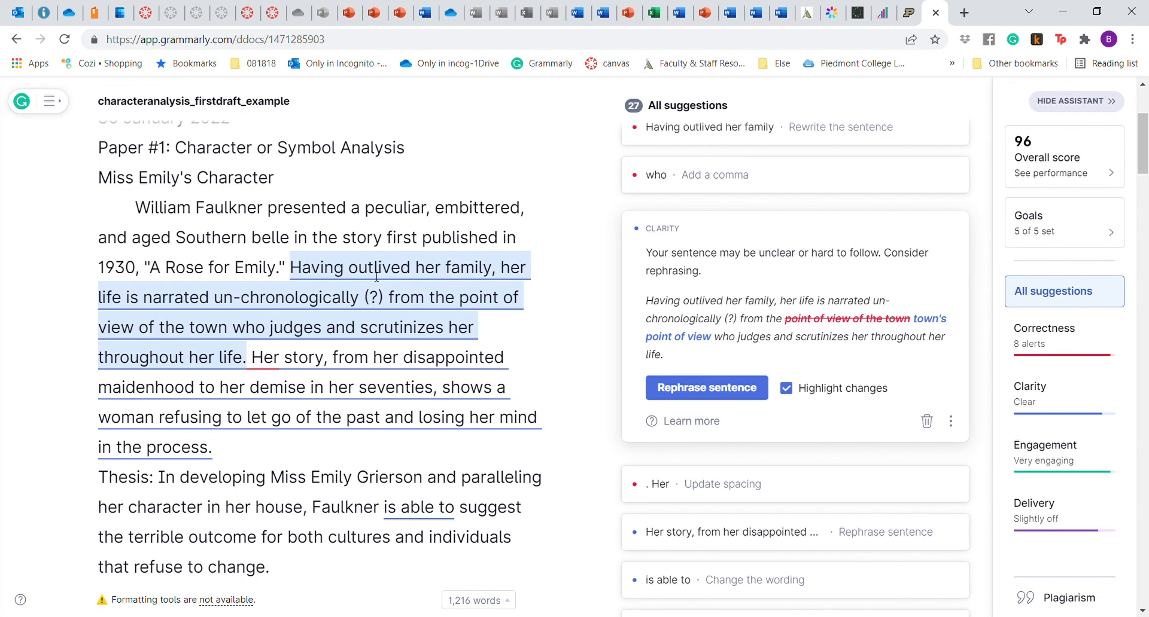
pyautogui.click(531, 275)
pyautogui.press('BackSpace')
pyautogui.press('BackSpace')
pyautogui.press('BackSpace')
pyautogui.press('BackSpace')
pyautogui.press('BackSpace')
pyautogui.press('BackSpace')
pyautogui.press('BackSpace')
pyautogui.press('BackSpace')
pyautogui.press('BackSpace')
pyautogui.press('BackSpace')
pyautogui.press('BackSpace')
pyautogui.press('BackSpace')
pyautogui.press('BackSpace')
pyautogui.press('BackSpace')
pyautogui.press('BackSpace')
pyautogui.press('BackSpace')
pyautogui.press('BackSpace')
pyautogui.press('BackSpace')
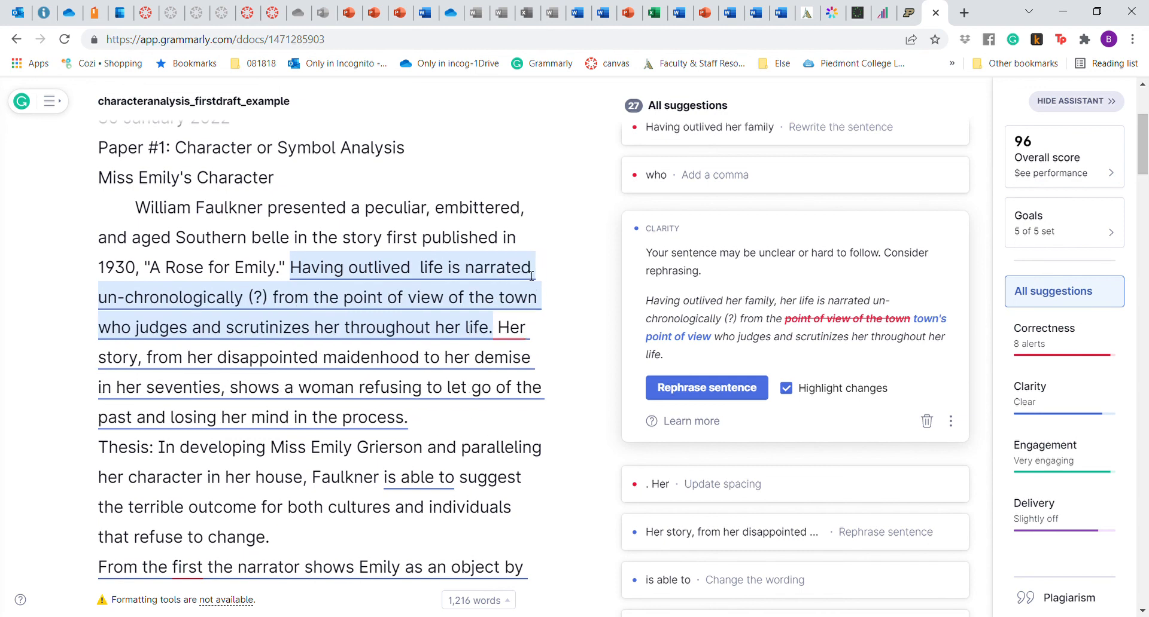
pyautogui.press('BackSpace')
pyautogui.press('BackSpace')
pyautogui.press('BackSpace')
pyautogui.press('BackSpace')
pyautogui.press('BackSpace')
pyautogui.press('BackSpace')
pyautogui.press('BackSpace')
pyautogui.press('BackSpace')
pyautogui.press('BackSpace')
pyautogui.press('BackSpace')
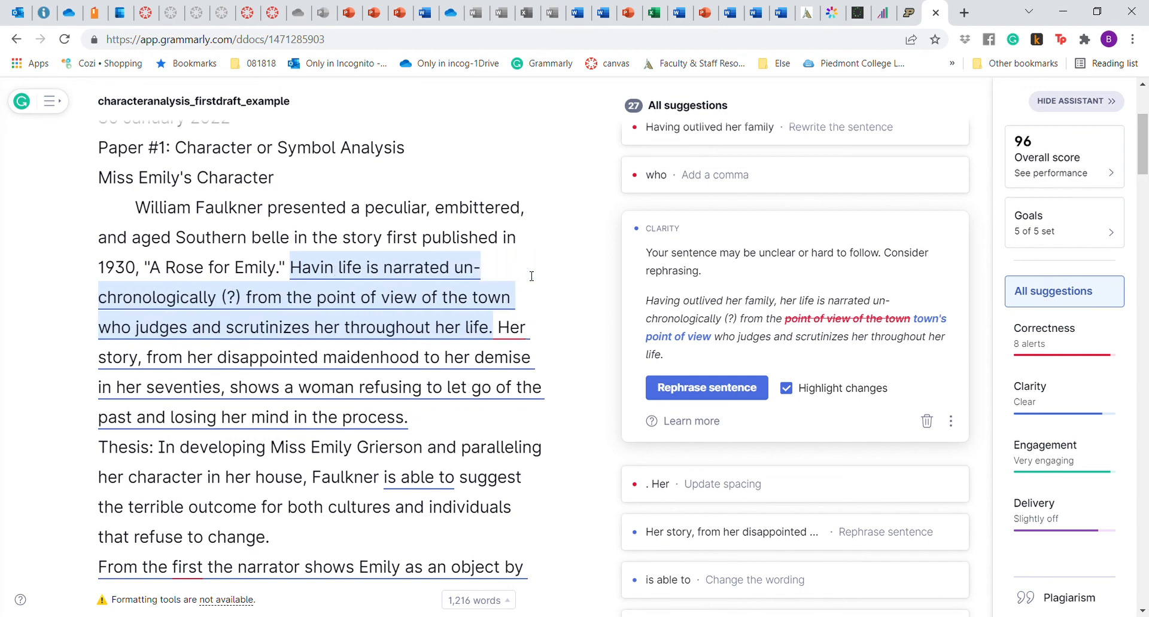
pyautogui.press('BackSpace')
pyautogui.press('BackSpace')
pyautogui.press('BackSpace')
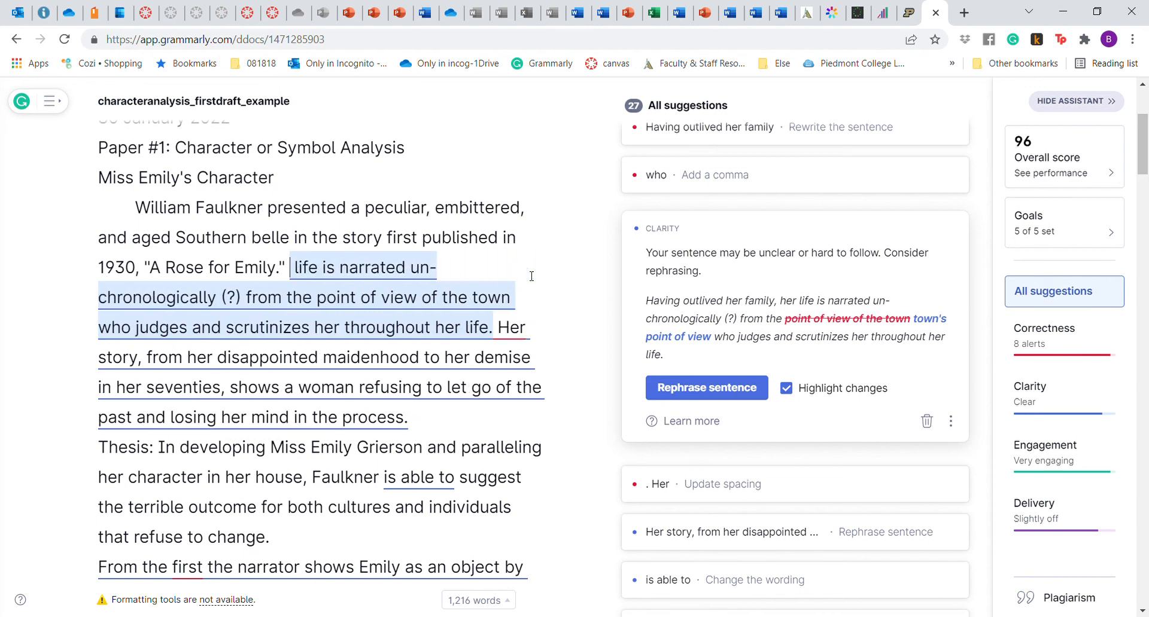
pyautogui.write('Her')
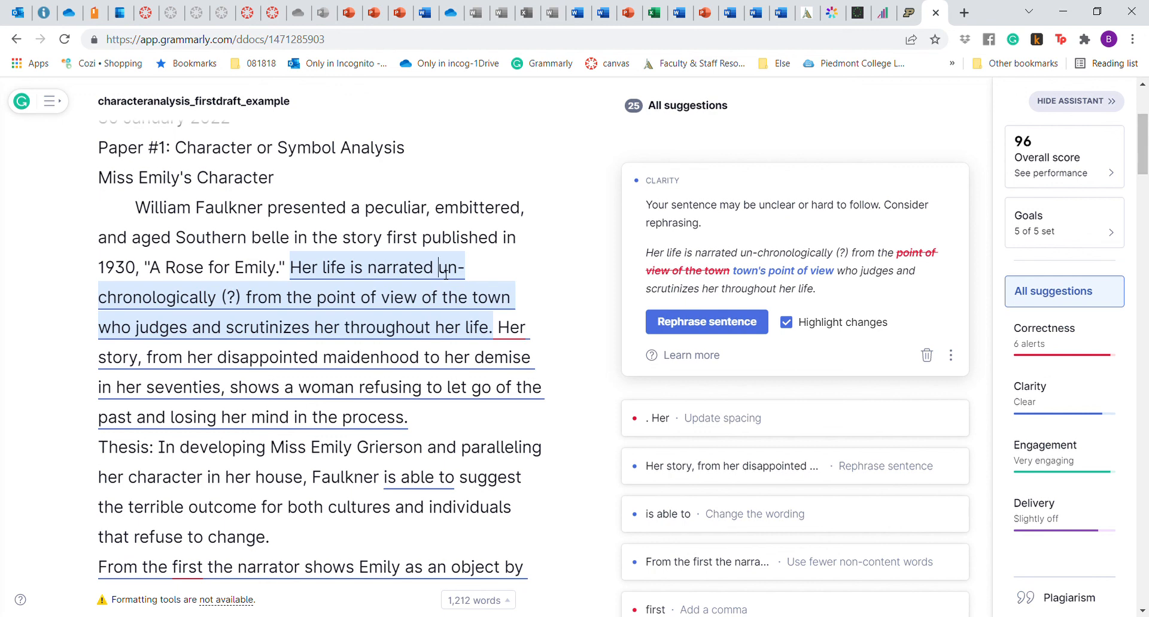
# - Insert "through a fractured" before "un-chronologically" in the sentence about her life
pyautogui.write('through a fra')
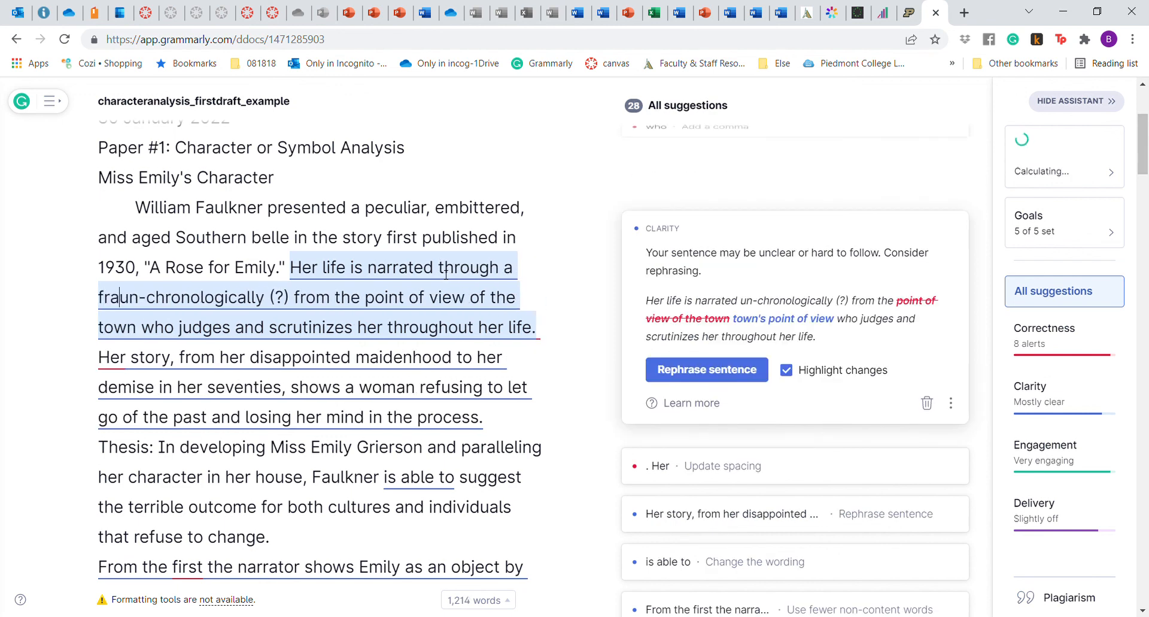
pyautogui.write('ctured na')
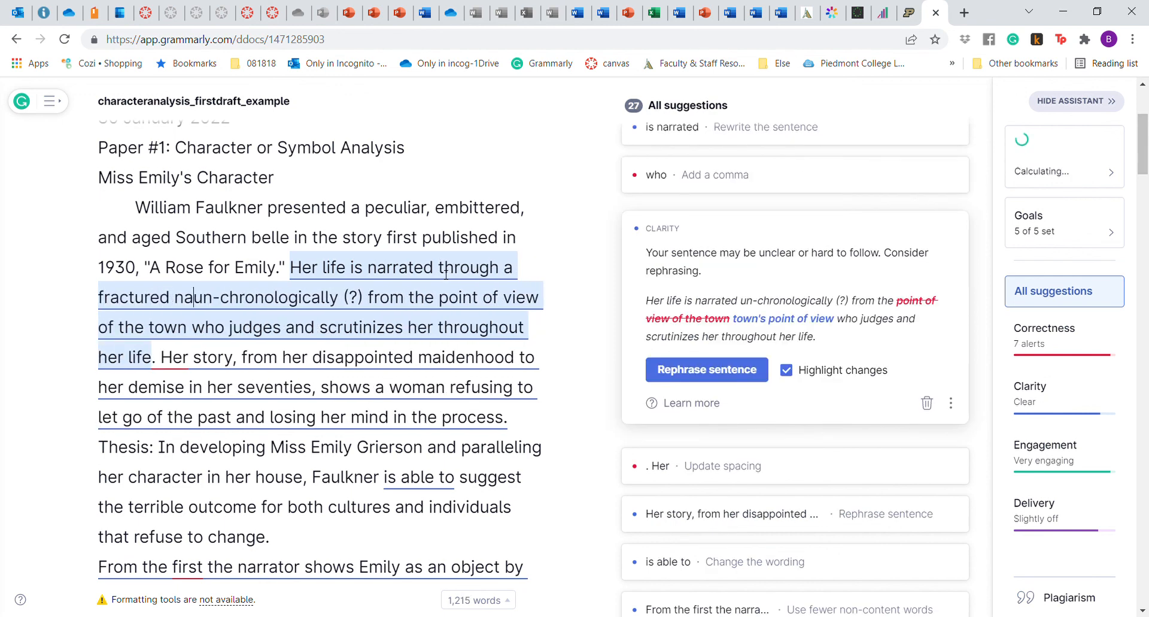
pyautogui.write('rrative')
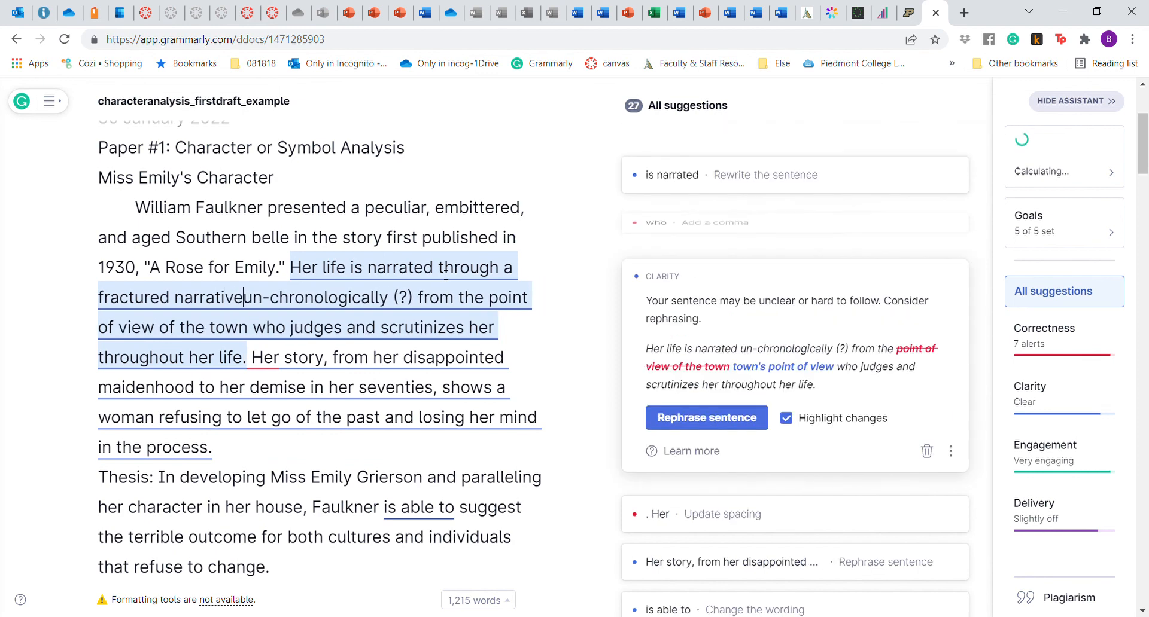
pyautogui.press('BackSpace')
pyautogui.press('BackSpace')
pyautogui.press('BackSpace')
pyautogui.press('BackSpace')
pyautogui.press('BackSpace')
pyautogui.press('BackSpace')
pyautogui.press('BackSpace')
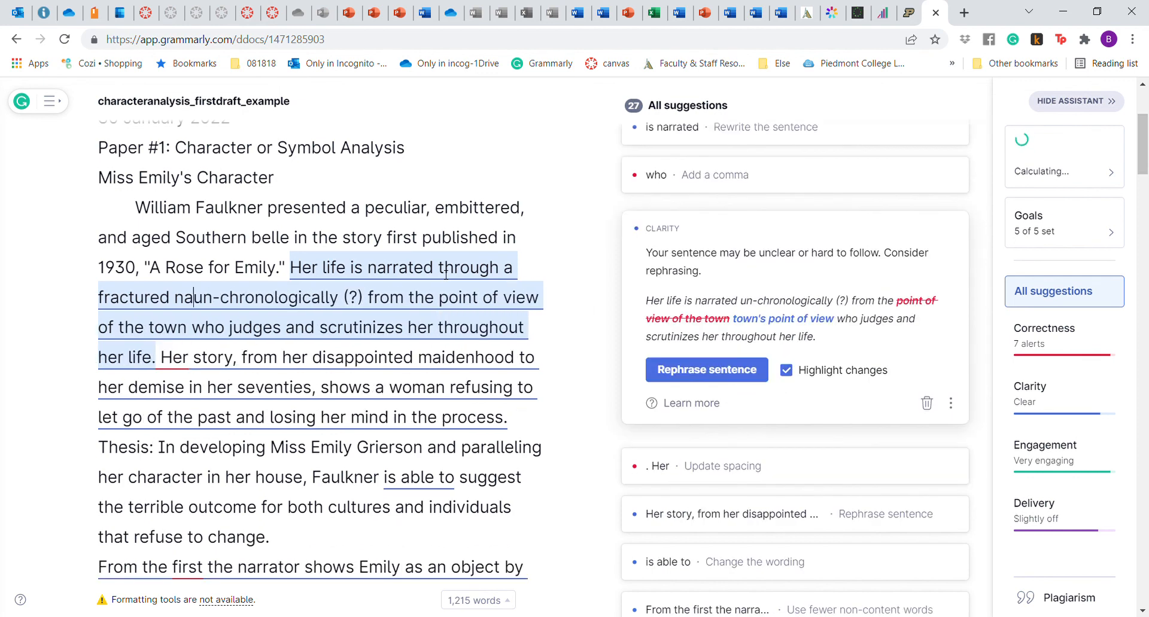
pyautogui.press('BackSpace')
pyautogui.press('BackSpace')
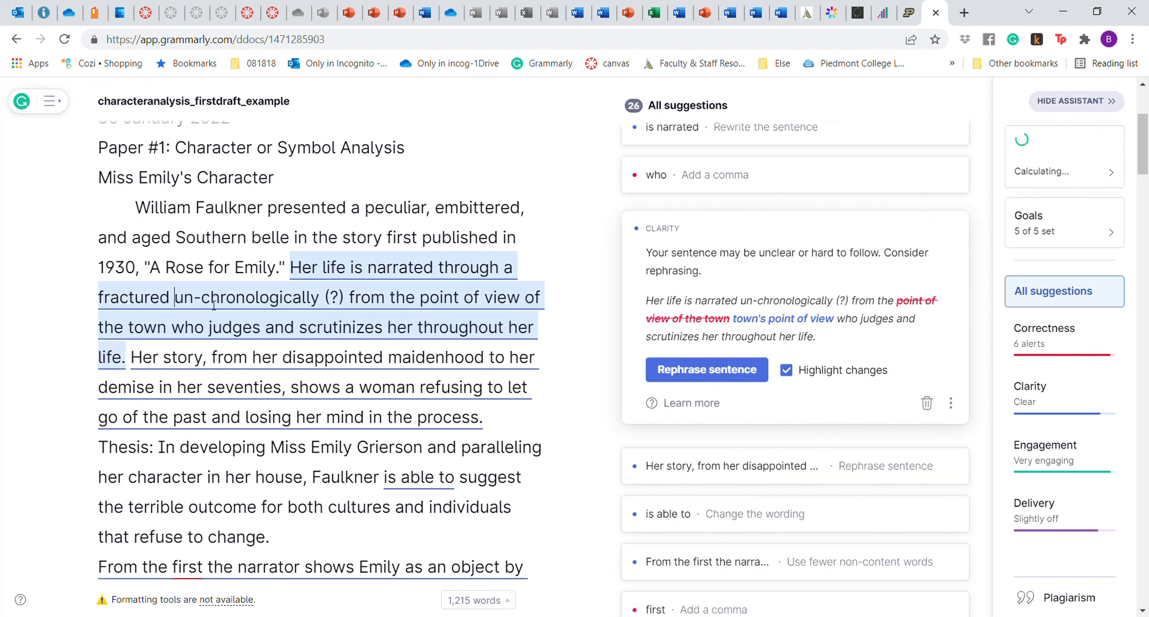
# - Change "un-chronologically (?)" to "chronology" so the phrase reads "through a fractured chronology"
pyautogui.click(201, 299)
pyautogui.press('BackSpace')
pyautogui.press('BackSpace')
pyautogui.press('BackSpace')
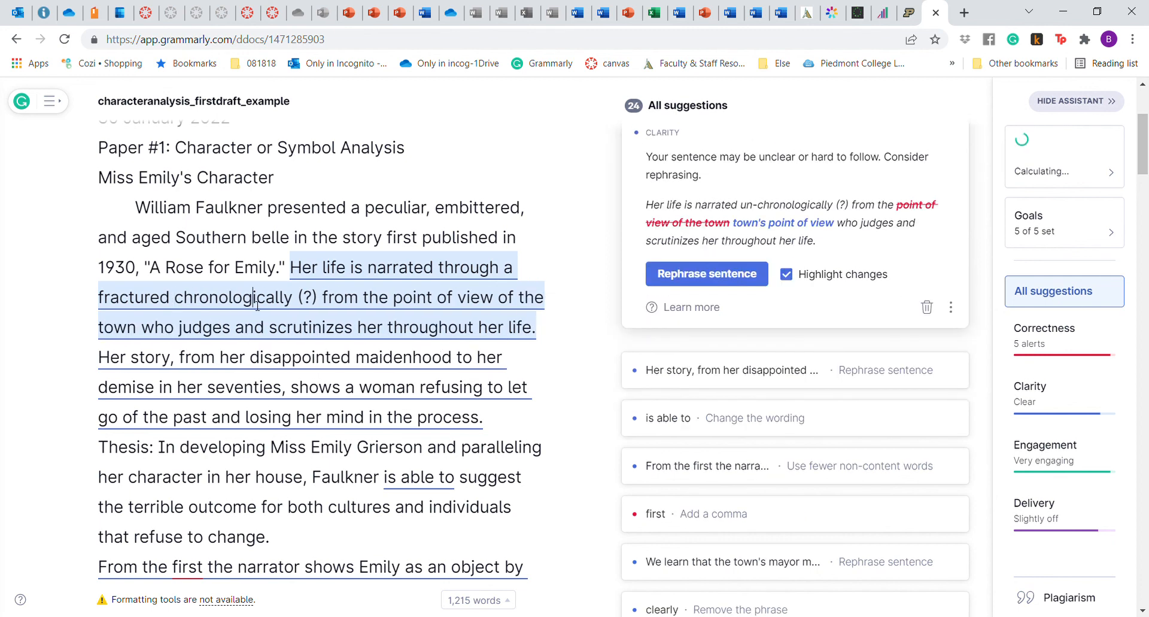
pyautogui.press('Delete')
pyautogui.press('Delete')
pyautogui.press('Delete')
pyautogui.press('Delete')
pyautogui.press('Delete')
pyautogui.press('Delete')
pyautogui.write('y')
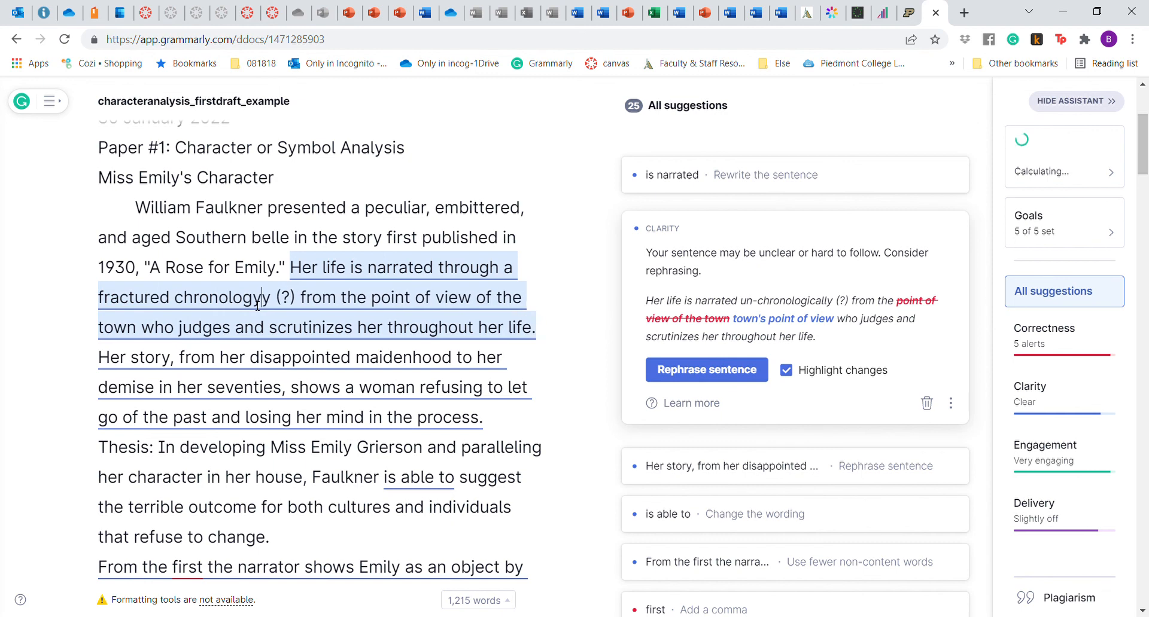
pyautogui.press('Delete')
pyautogui.press('Delete')
pyautogui.press('Delete')
pyautogui.press('Delete')
pyautogui.press('Delete')
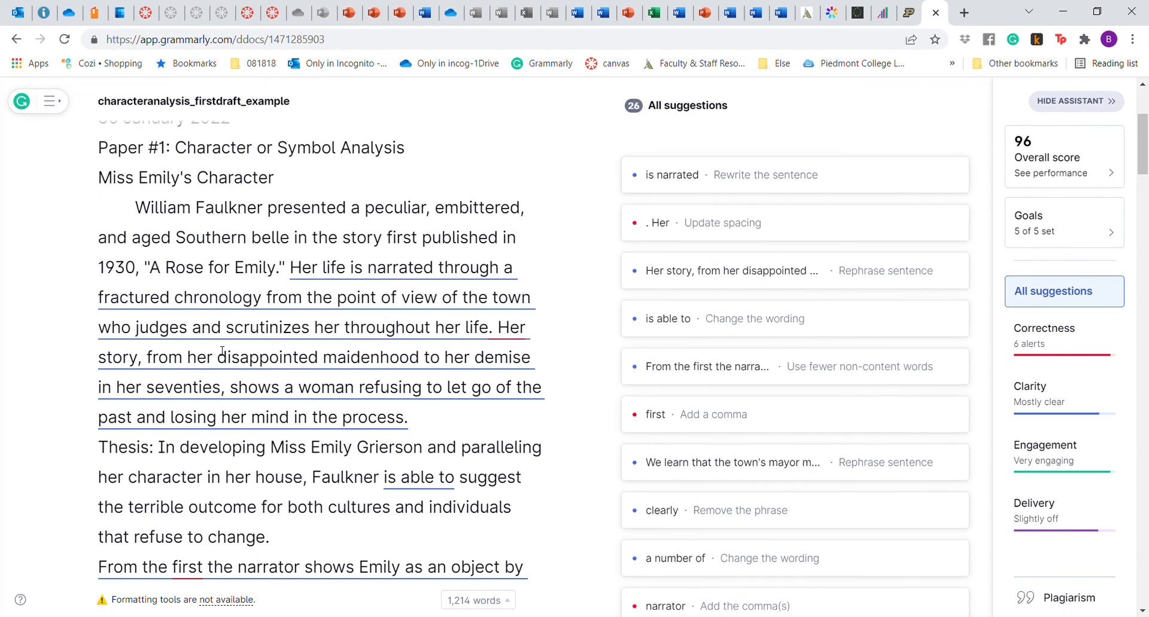
# - Change "judges and scrutinizes" to "judge and scrutinize" and add a comma after "the town"
pyautogui.click(191, 336)
pyautogui.press('BackSpace')
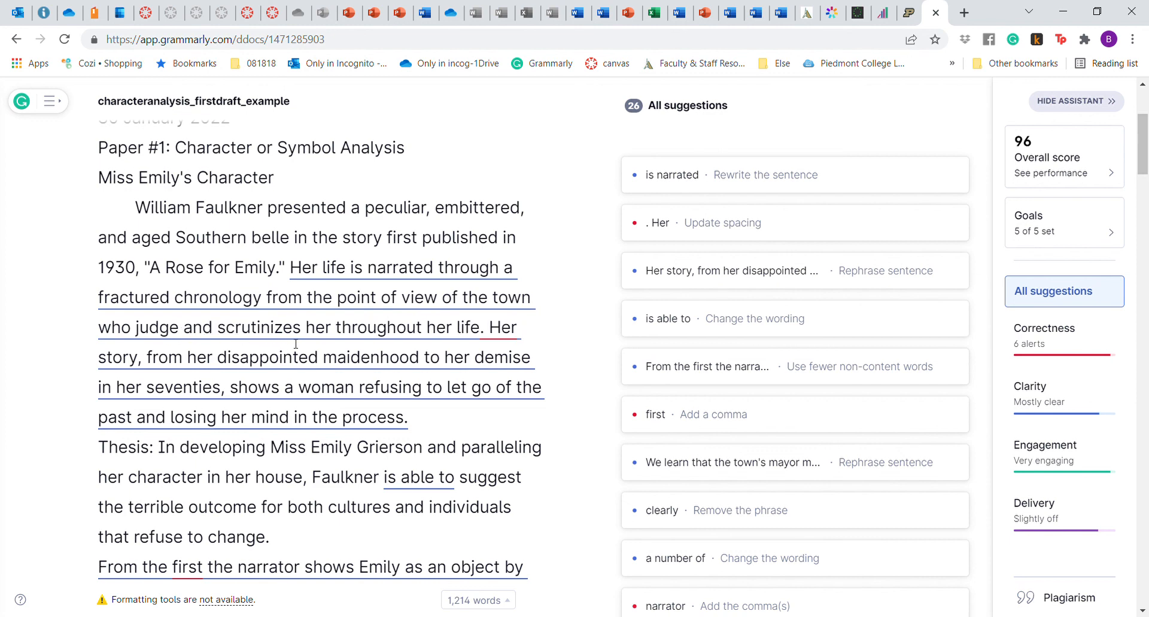
pyautogui.click(301, 334)
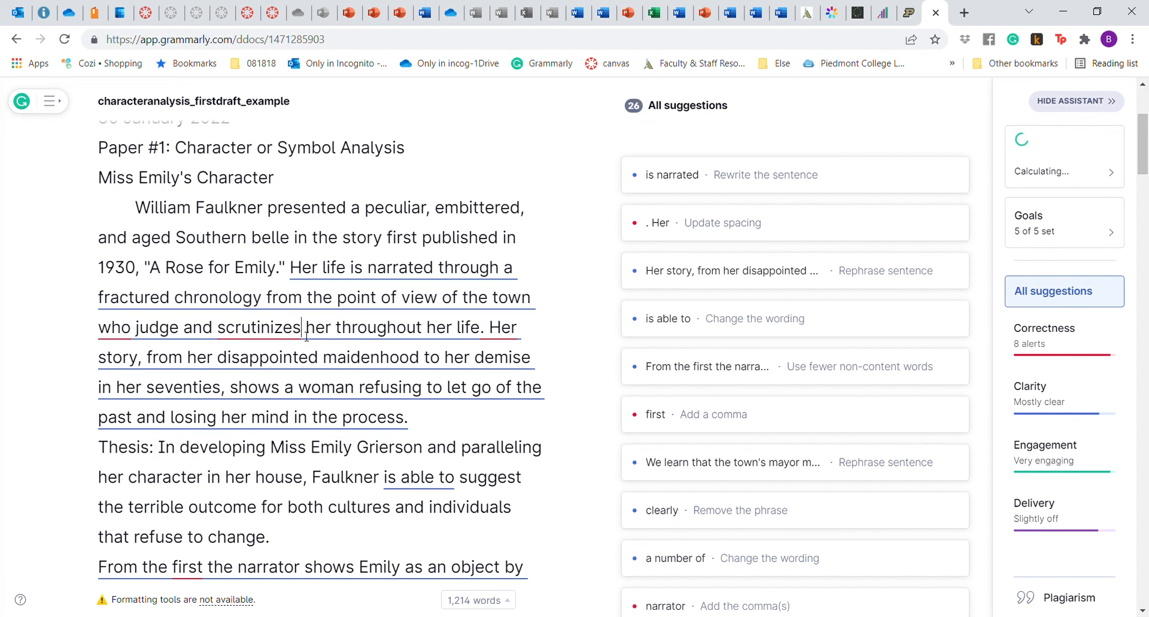
pyautogui.press('BackSpace')
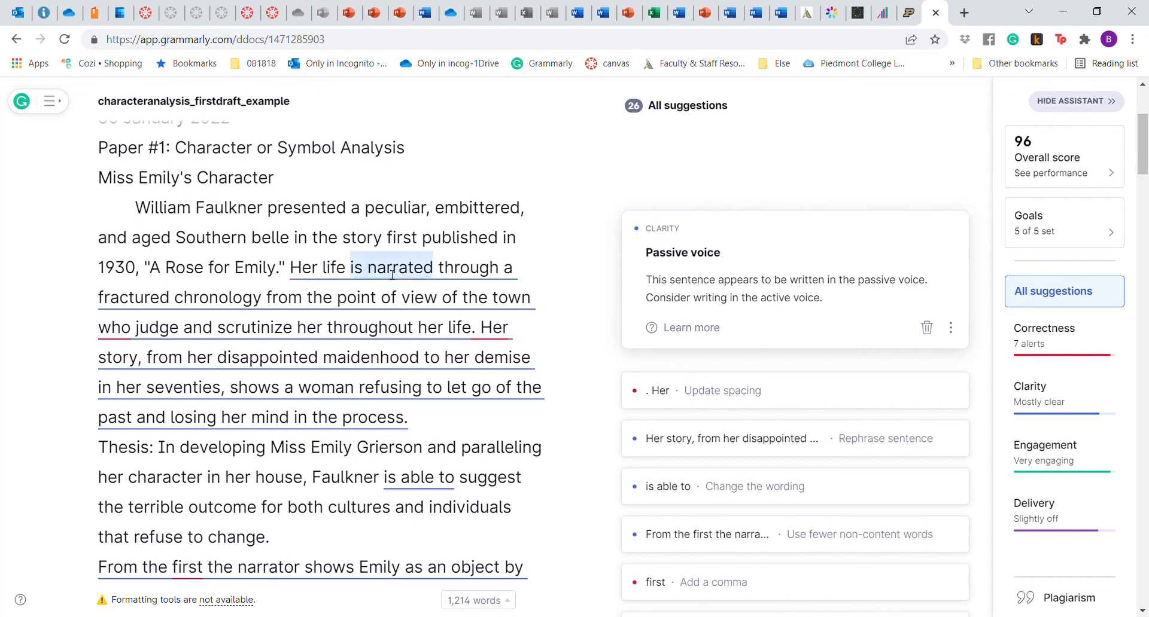
pyautogui.click(532, 302)
pyautogui.write(',')
# - Replace "Her" with "The town narrates her" so the passive sentence opens with "The town narrates her life"
pyautogui.click(324, 273)
pyautogui.press('BackSpace')
pyautogui.press('BackSpace')
pyautogui.press('BackSpace')
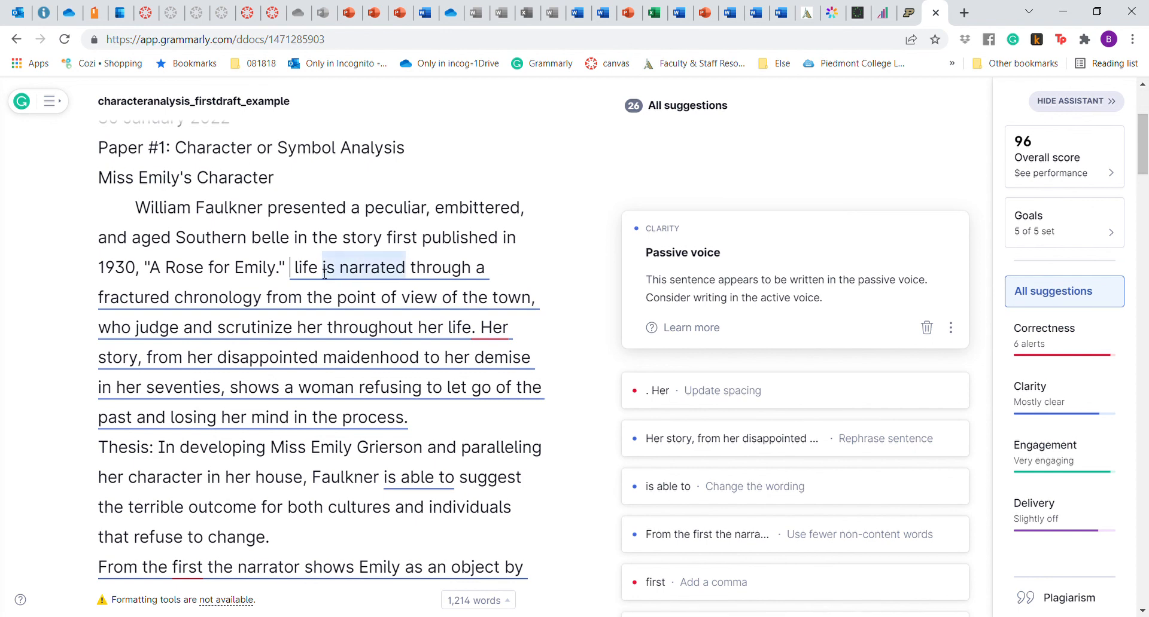
pyautogui.write('The town narrat')
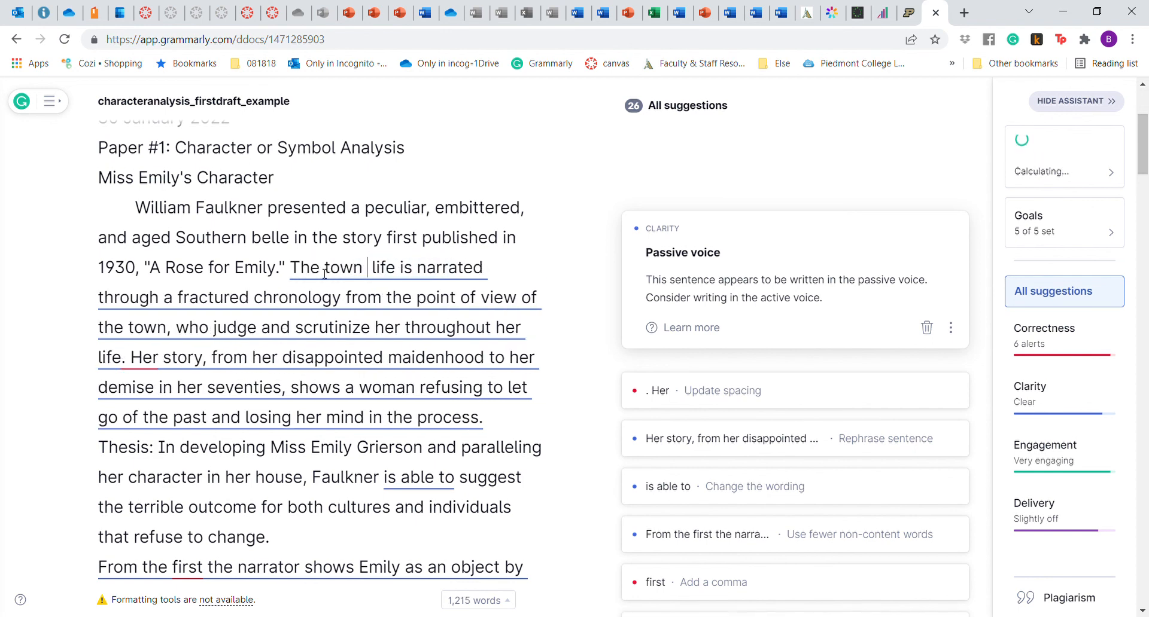
pyautogui.write('es')
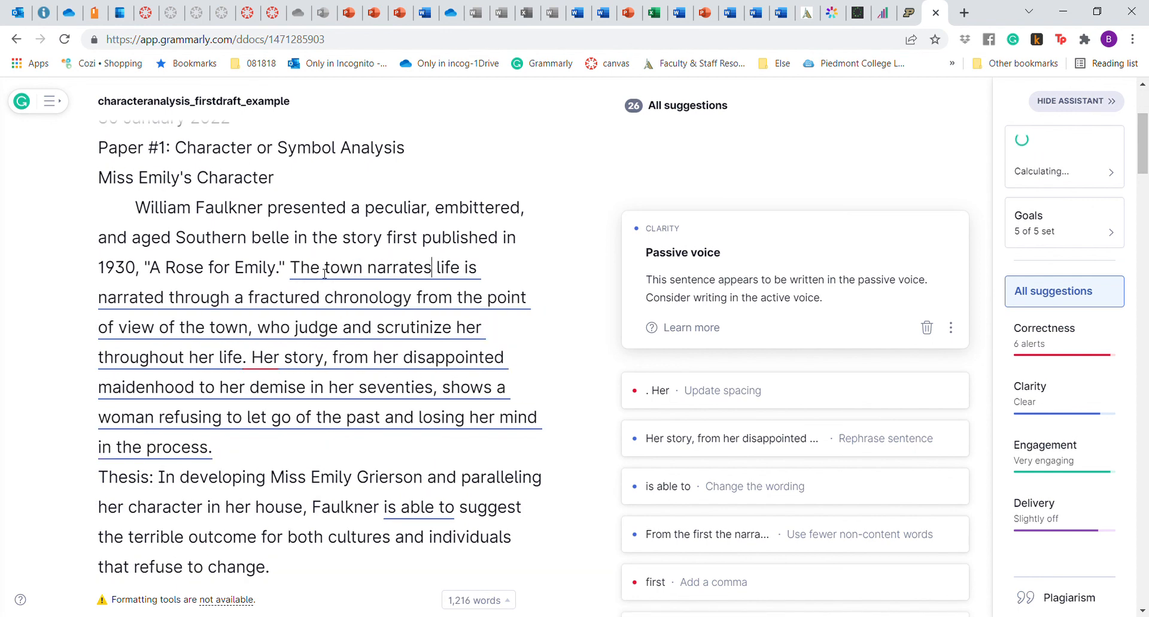
pyautogui.write(' her')
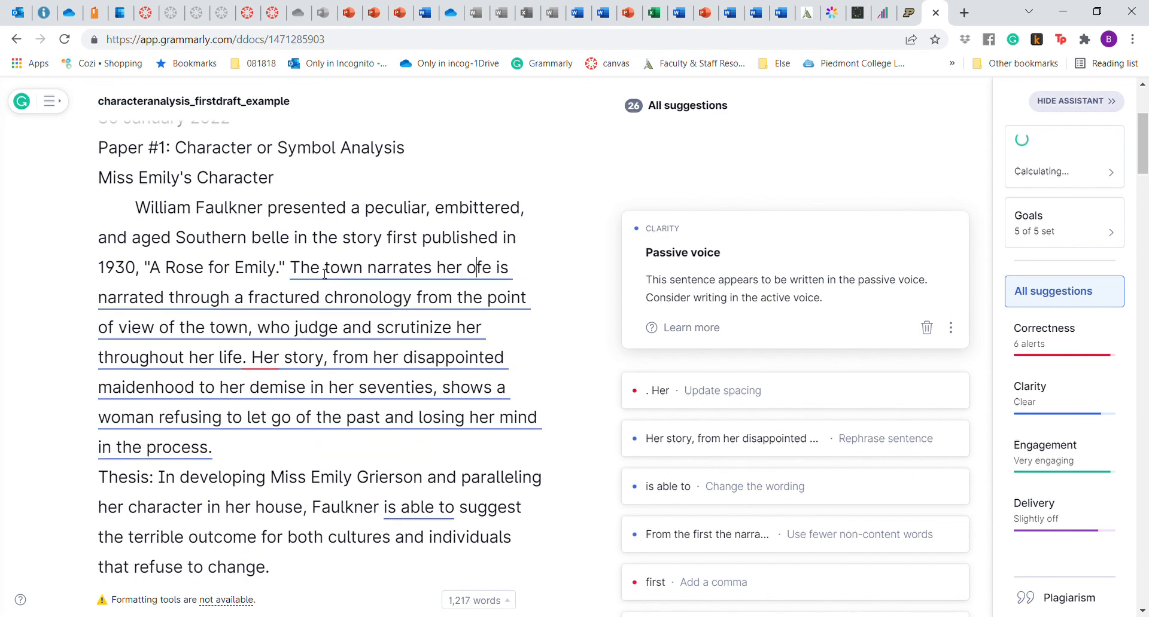
pyautogui.write(' li')
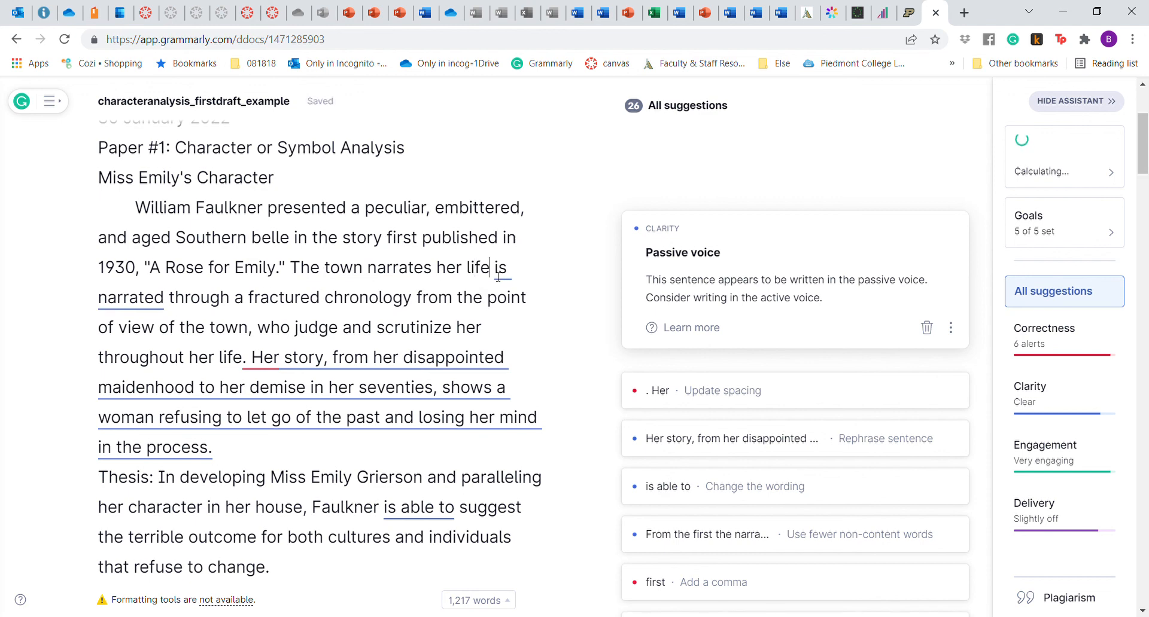
# - Delete the leftover "is narrated" following "The town narrates her life"
pyautogui.hotkey('shift', 'Down')
pyautogui.hotkey('ctrl', 'shift', 'Left')
pyautogui.hotkey('ctrl', 'shift', 'Left')
pyautogui.hotkey('ctrl', 'shift', 'Left')
pyautogui.hotkey('ctrl', 'shift', 'Left')
pyautogui.hotkey('ctrl', 'shift', 'Left')
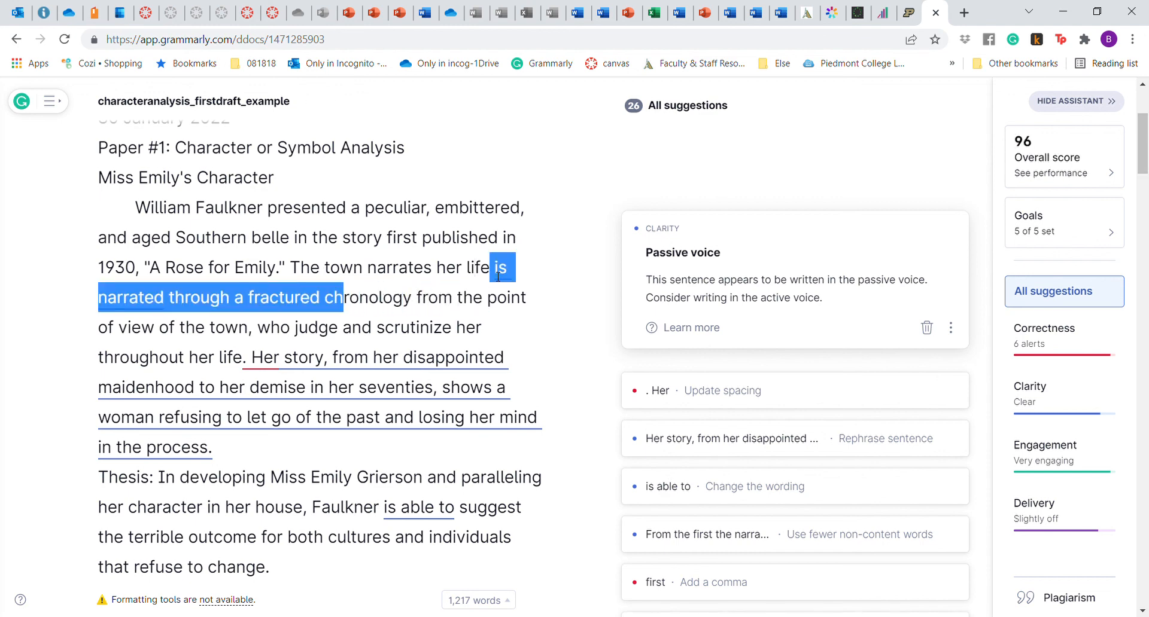
pyautogui.hotkey('ctrl', 'shift', 'Left')
pyautogui.press('BackSpace')
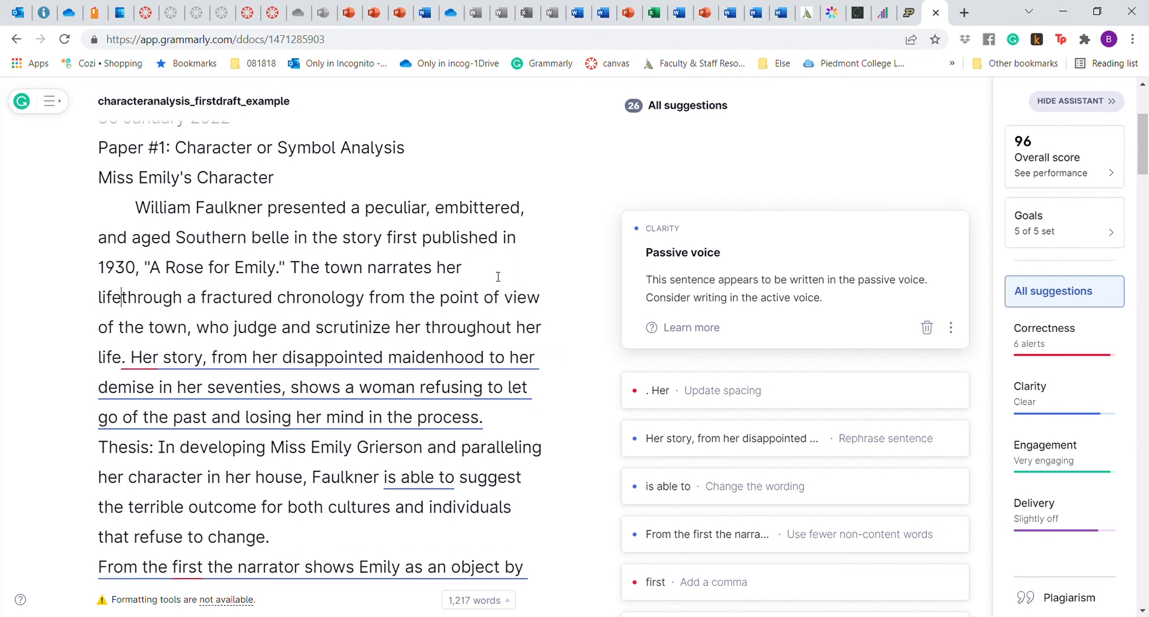
# - Delete "from the point of view of the town," between "fractured chronology" and "who judge"
pyautogui.click(370, 297)
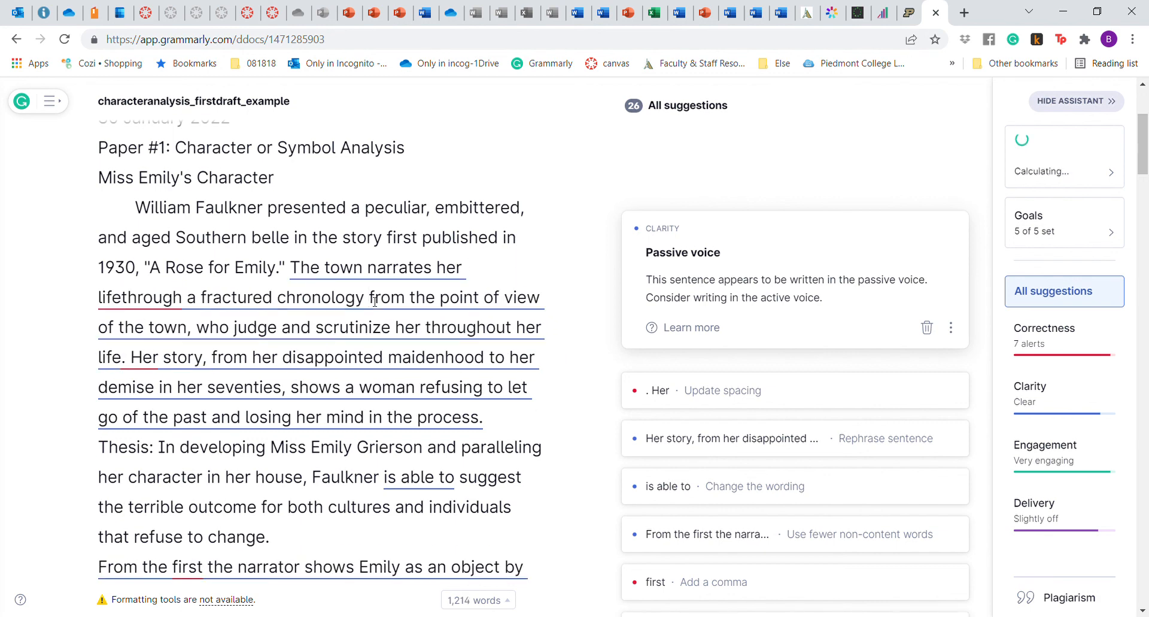
pyautogui.hotkey('shift', 'Down')
pyautogui.hotkey('shift', 'Left')
pyautogui.hotkey('shift', 'Left')
pyautogui.hotkey('shift', 'Left')
pyautogui.hotkey('shift', 'Left')
pyautogui.hotkey('shift', 'Left')
pyautogui.hotkey('shift', 'Left')
pyautogui.hotkey('shift', 'Left')
pyautogui.hotkey('shift', 'Left')
pyautogui.hotkey('shift', 'Left')
pyautogui.hotkey('shift', 'Left')
pyautogui.hotkey('shift', 'Left')
pyautogui.hotkey('shift', 'Left')
pyautogui.hotkey('shift', 'Left')
pyautogui.hotkey('shift', 'Left')
pyautogui.hotkey('shift', 'Left')
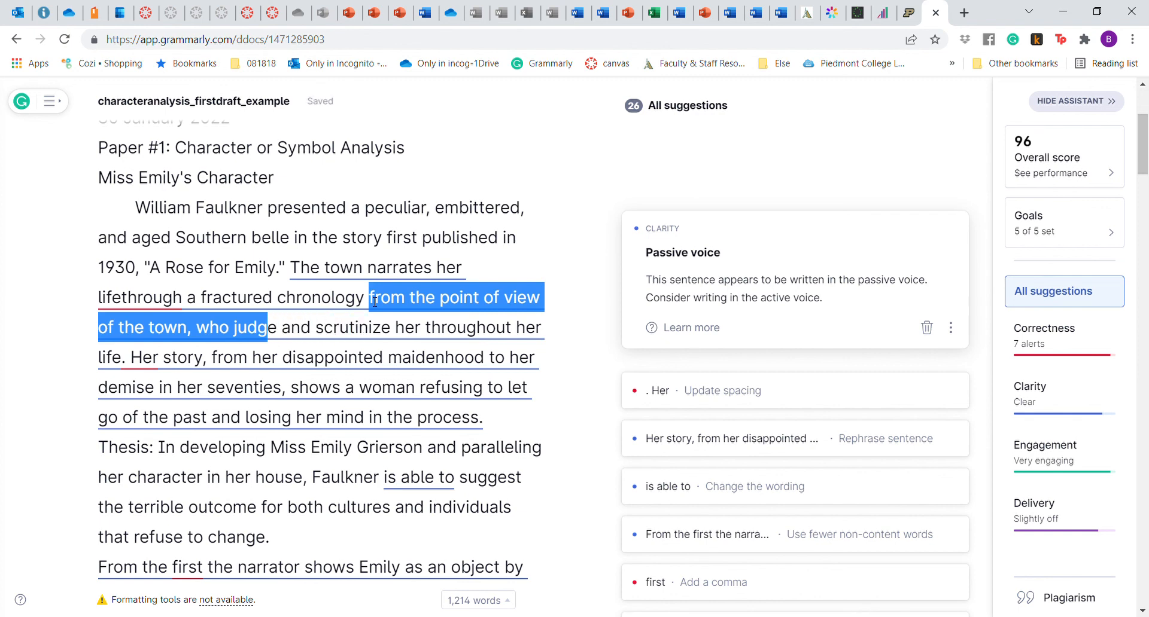
pyautogui.hotkey('shift', 'Left')
pyautogui.hotkey('shift', 'Left')
pyautogui.hotkey('shift', 'Left')
pyautogui.hotkey('shift', 'Left')
pyautogui.hotkey('shift', 'Left')
pyautogui.hotkey('shift', 'Left')
pyautogui.hotkey('shift', 'Left')
pyautogui.hotkey('shift', 'Left')
pyautogui.press('BackSpace')
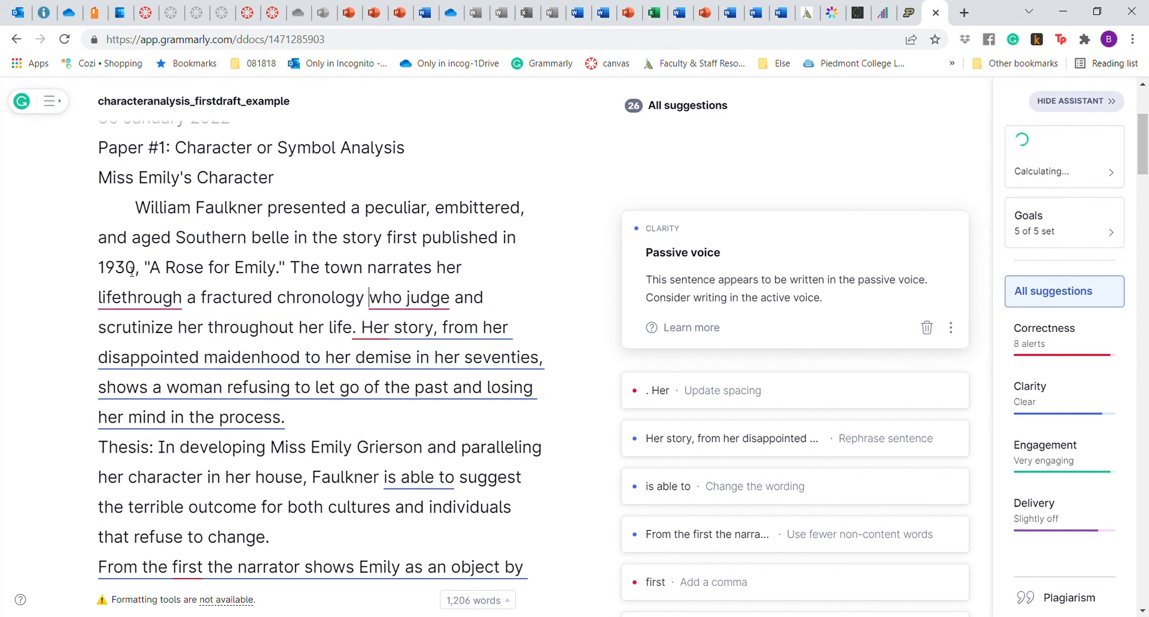
# - Separate the run-together "lifethrough" into "life through", without a period between the two words
pyautogui.click(122, 299)
pyautogui.write('.')
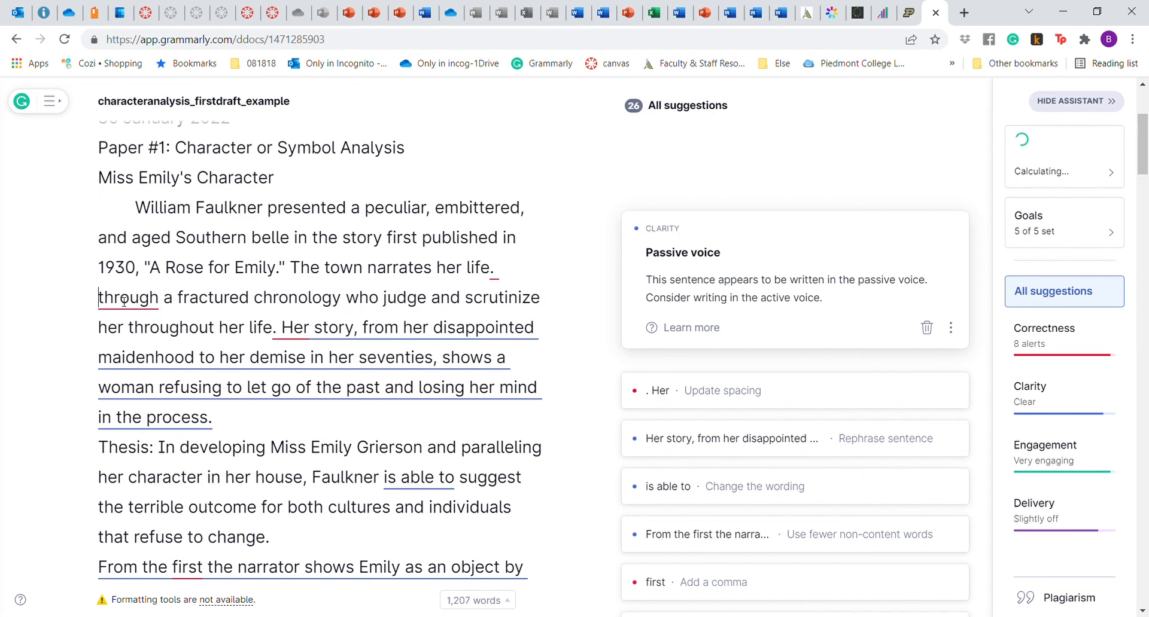
pyautogui.press('BackSpace')
pyautogui.press('BackSpace')
# - Replace "who" with "while they" before "judge and scrutinize"
pyautogui.click(345, 306)
pyautogui.write('while they wh')
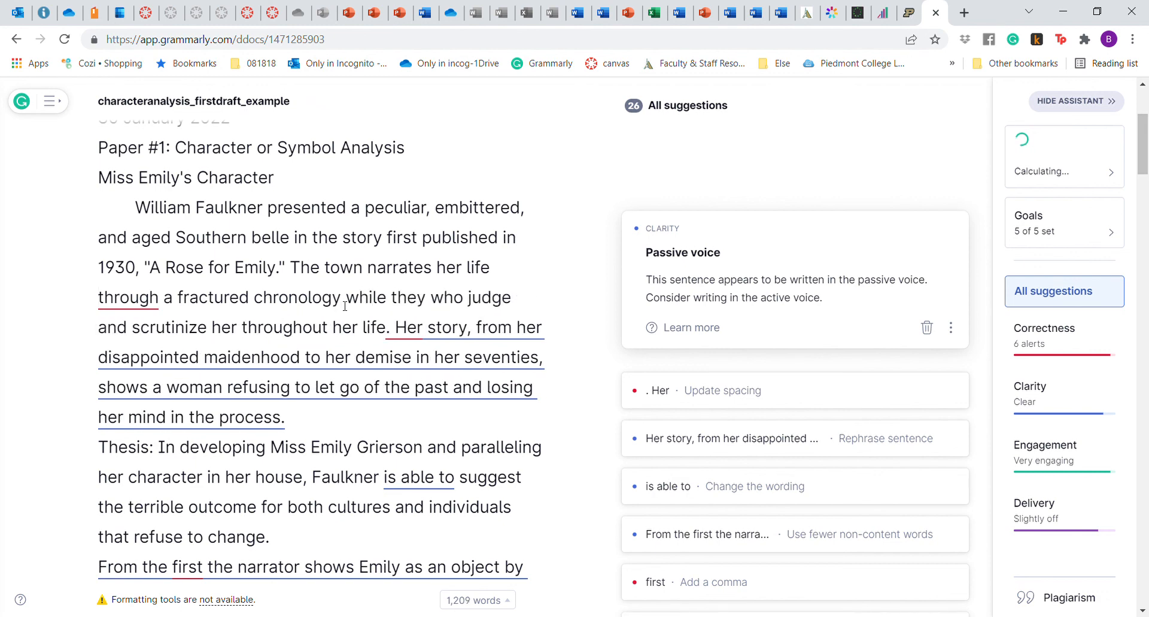
pyautogui.press('Delete')
pyautogui.press('Delete')
pyautogui.press('Delete')
pyautogui.press('Delete')
pyautogui.press('Delete')
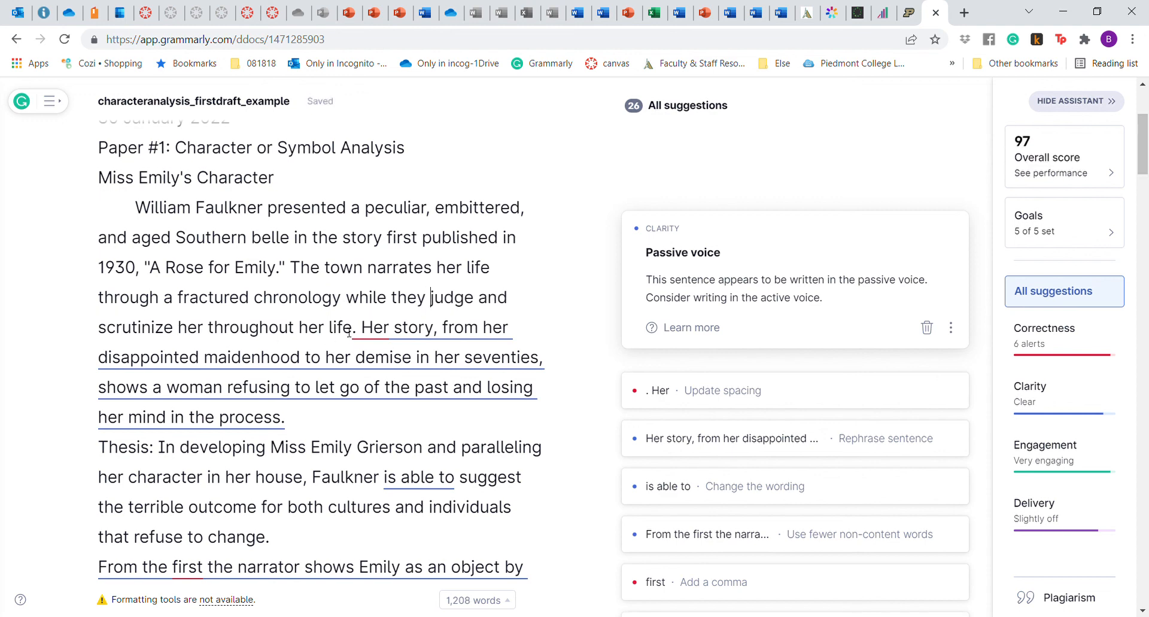
# - Remove "throughout her life" so the sentence ends with "scrutinize her." and a single space before "Her story"
pyautogui.click(356, 333)
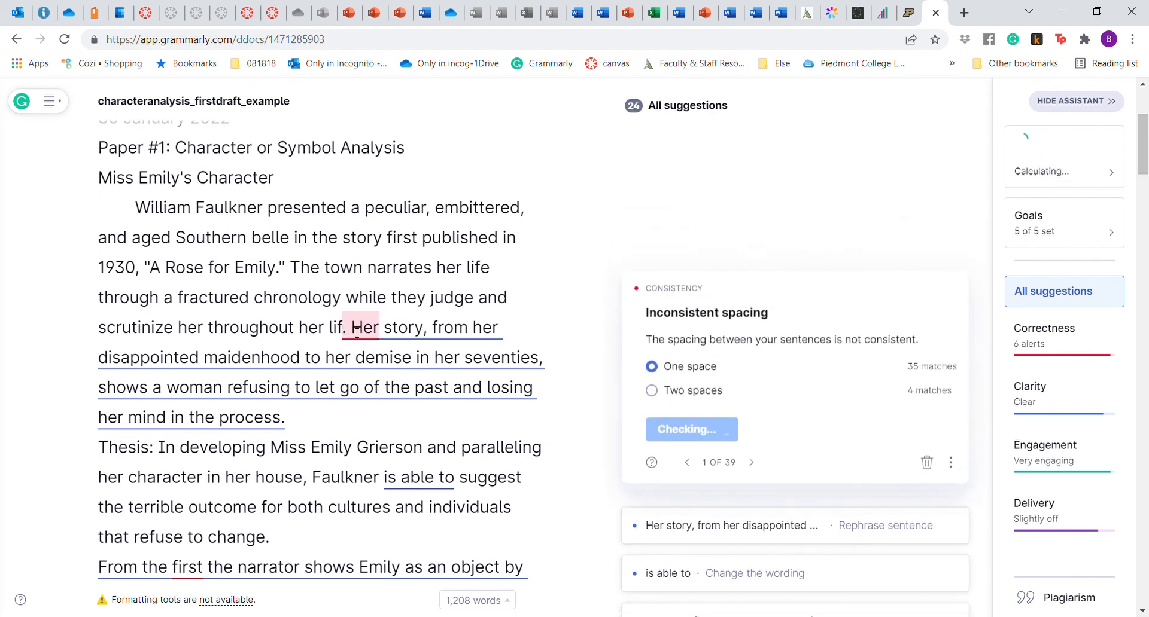
pyautogui.press('BackSpace')
pyautogui.press('BackSpace')
pyautogui.press('BackSpace')
pyautogui.press('BackSpace')
pyautogui.press('BackSpace')
pyautogui.press('BackSpace')
pyautogui.press('BackSpace')
pyautogui.press('BackSpace')
pyautogui.press('BackSpace')
pyautogui.press('BackSpace')
pyautogui.press('BackSpace')
pyautogui.press('BackSpace')
pyautogui.press('BackSpace')
pyautogui.press('BackSpace')
pyautogui.press('BackSpace')
pyautogui.press('BackSpace')
pyautogui.press('BackSpace')
pyautogui.press('BackSpace')
pyautogui.press('BackSpace')
pyautogui.press('BackSpace')
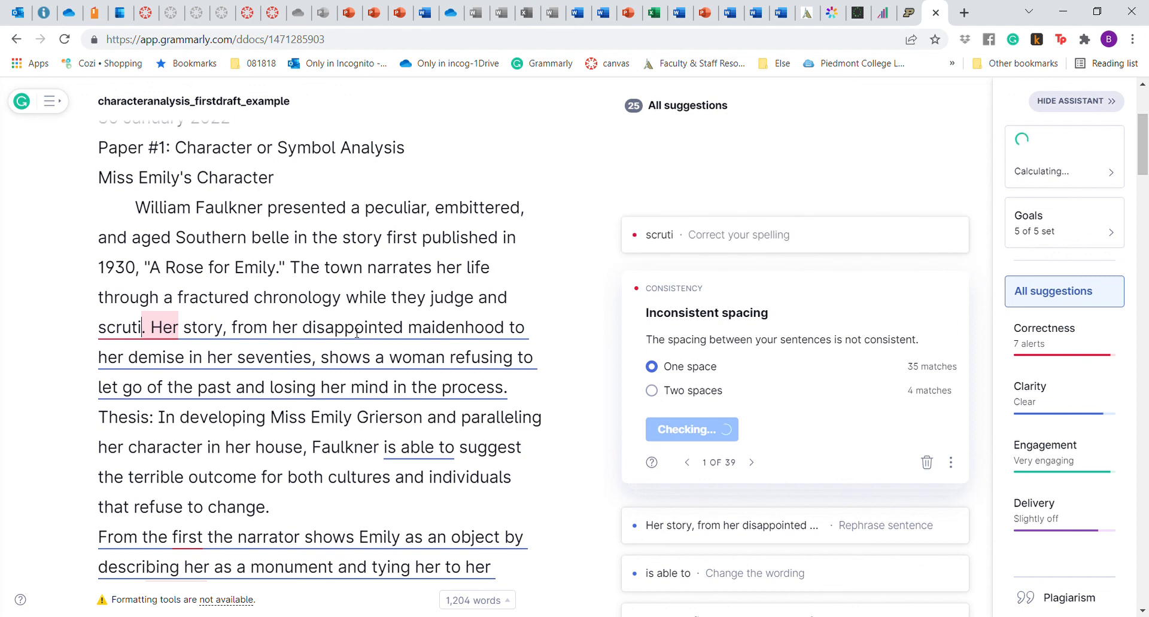
pyautogui.write('nize her.')
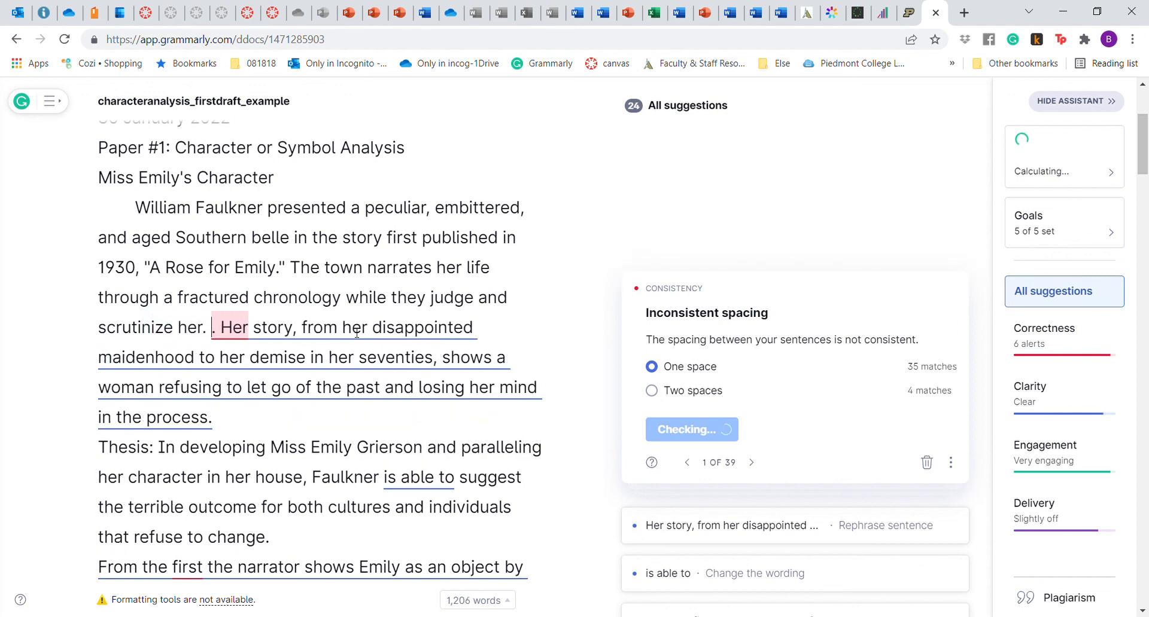
pyautogui.press('Delete')
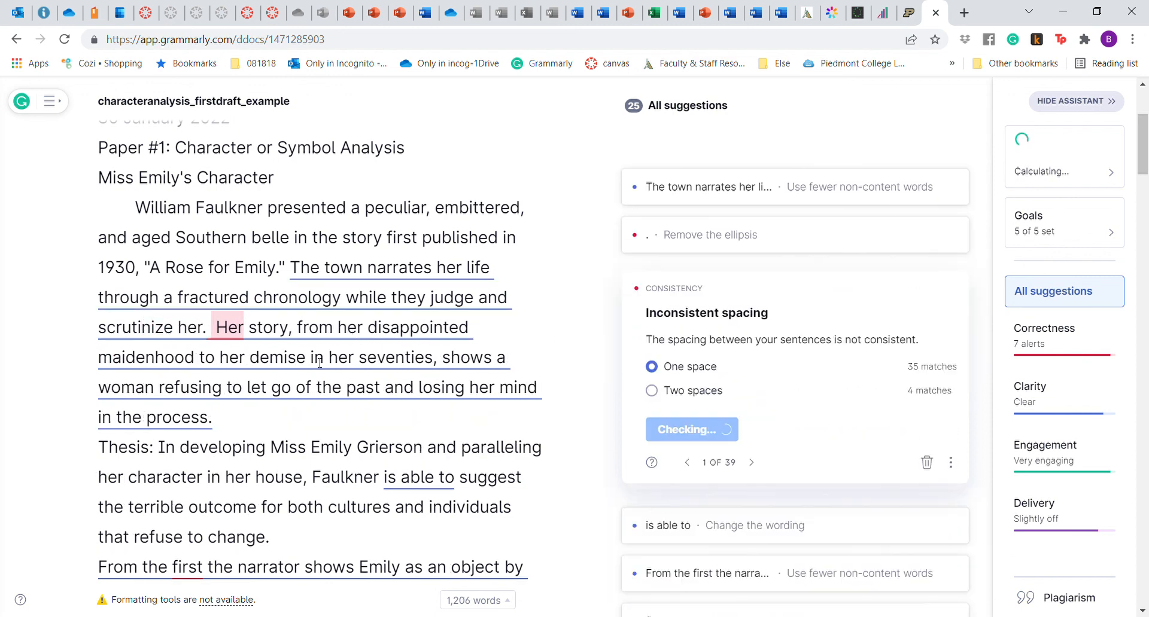
pyautogui.press('Delete')
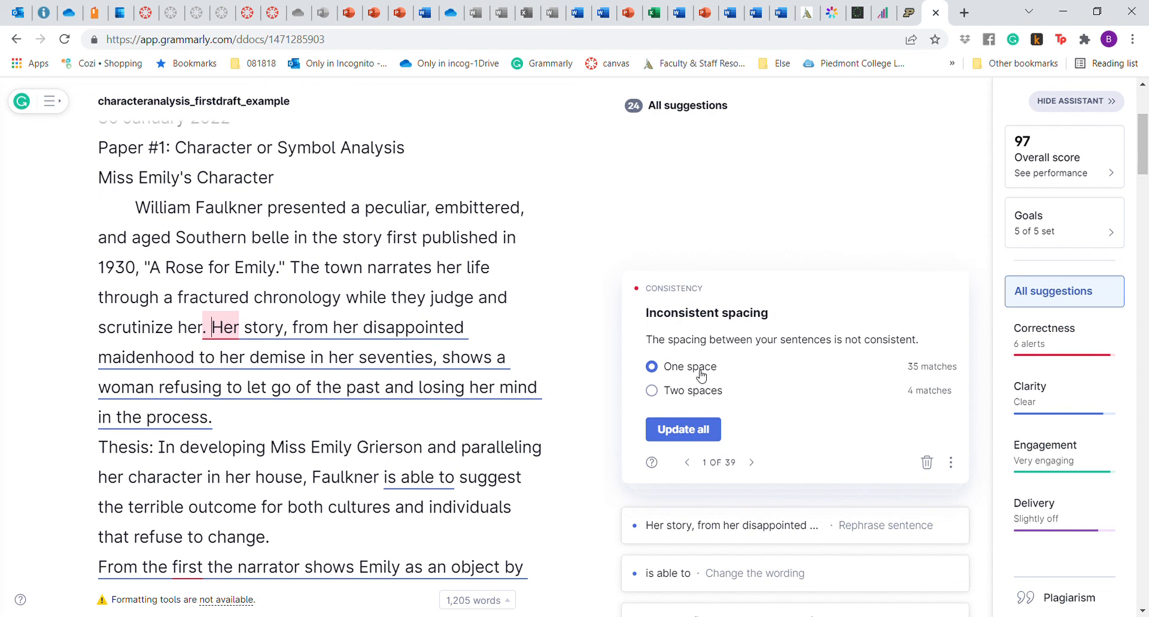
# - Standardize sentence spacing to one space throughout and accept the suggested rephrasing of the "Her story, from her disappointed maidenhood" sentence
pyautogui.click(690, 435)
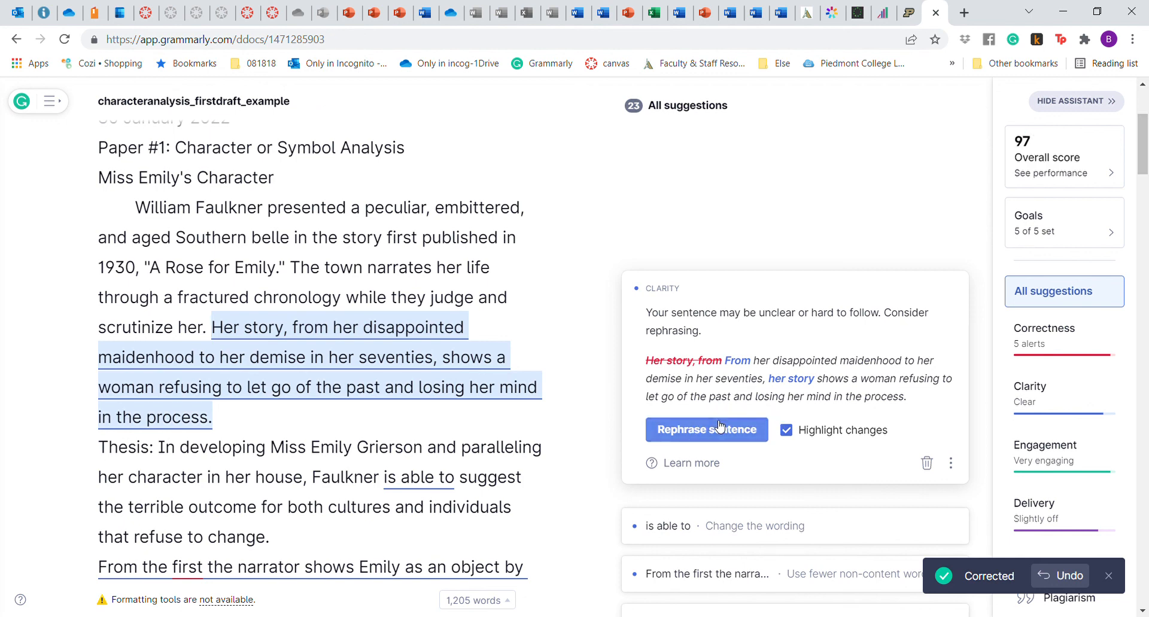
pyautogui.click(709, 439)
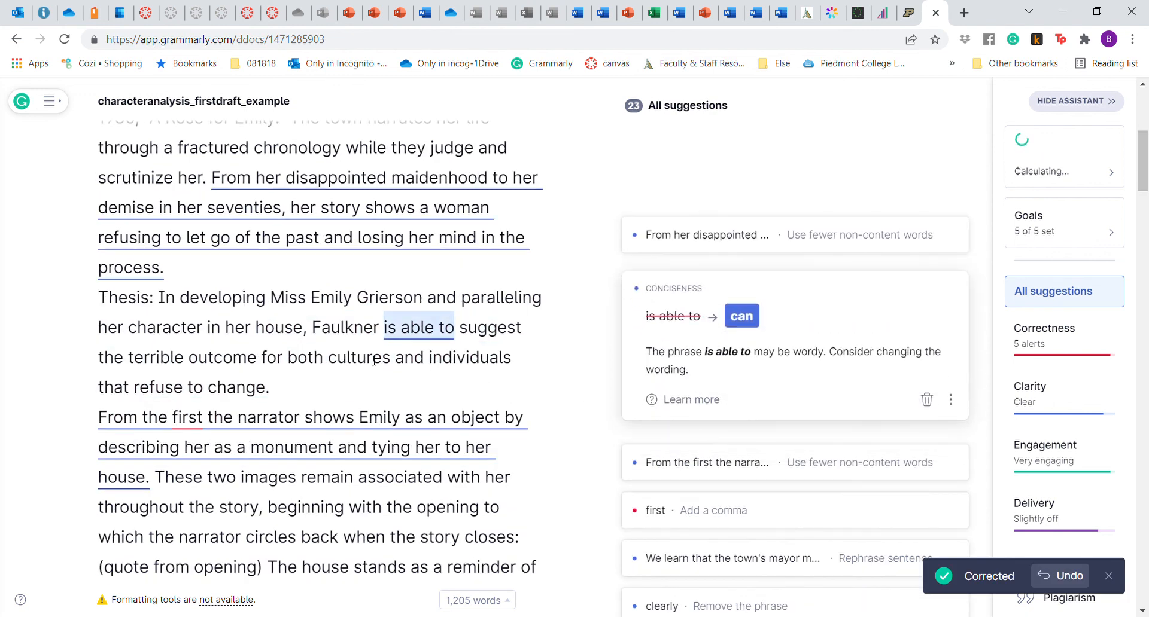
# - Accept "can" in place of "is able to" in the thesis and remove "clearly" from the sentence about Miss Emily's privilege
pyautogui.click(742, 319)
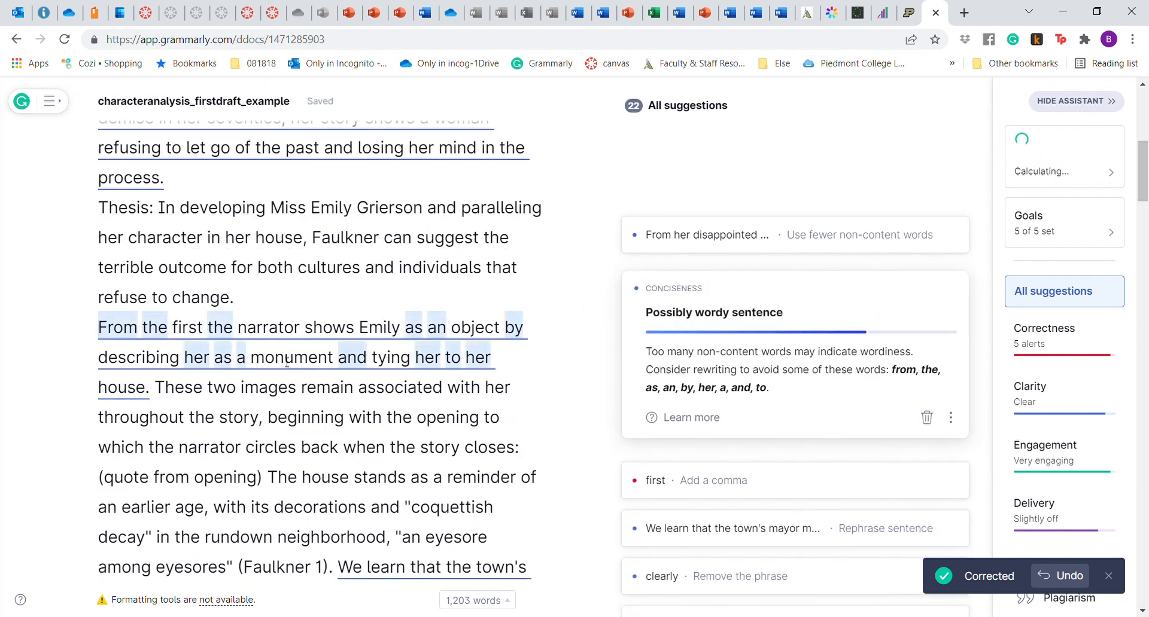
pyautogui.scroll(-2, 287, 362)
pyautogui.scroll(-3, 287, 363)
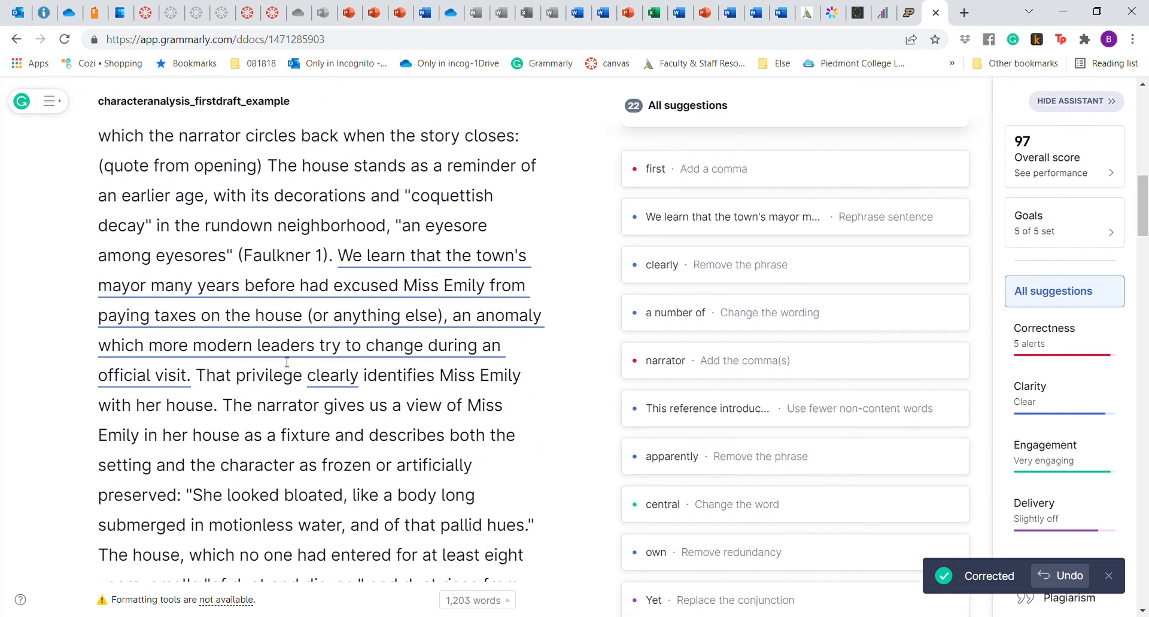
pyautogui.scroll(-5, 287, 362)
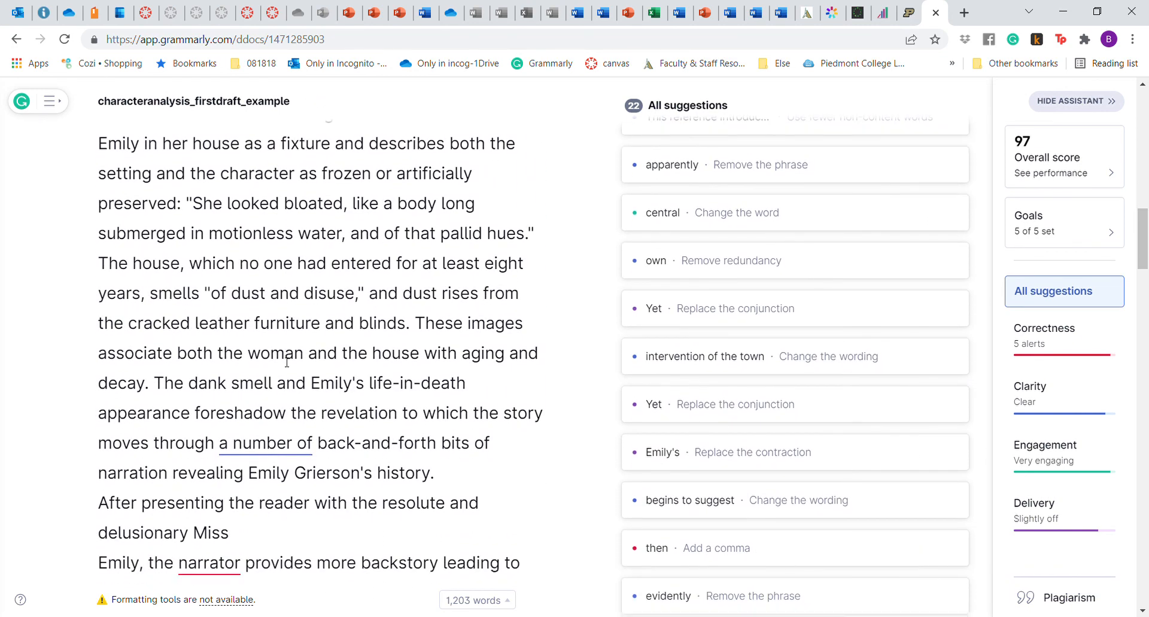
pyautogui.scroll(3, 288, 363)
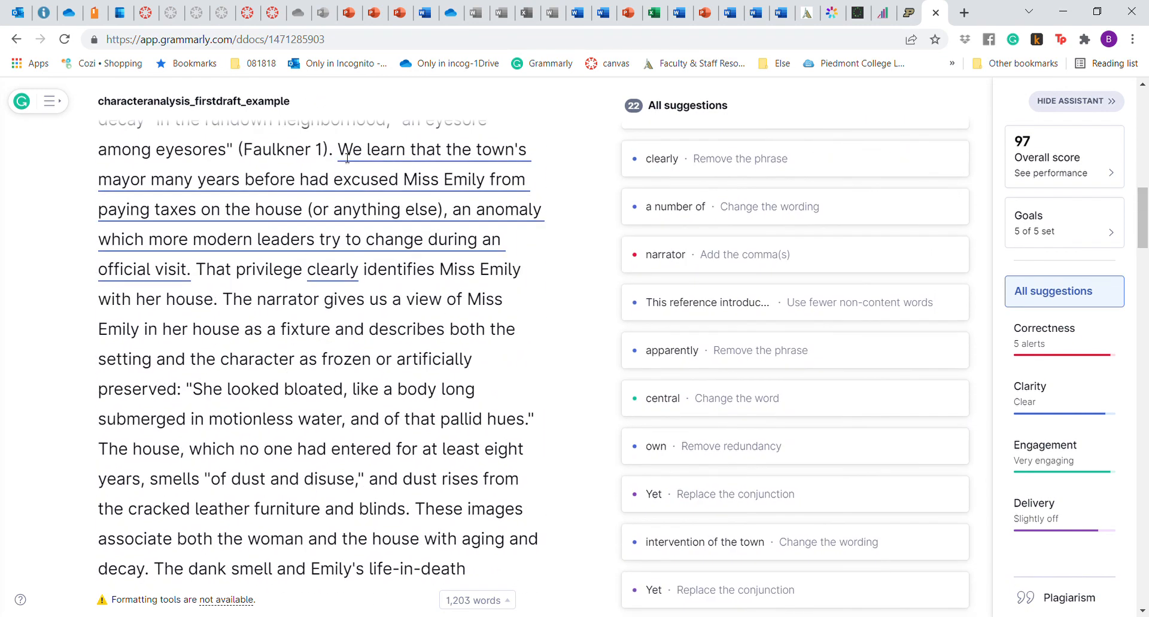
pyautogui.click(327, 280)
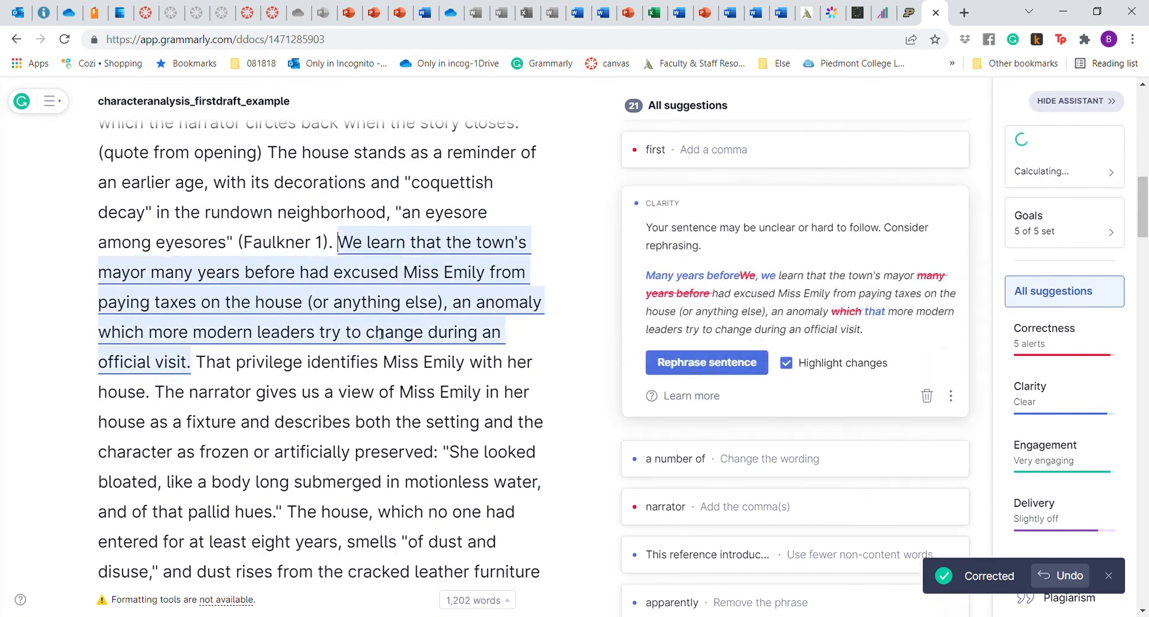
# - Delete "central and" before "critical development" in the sentence about Part III of Faulkner's story
pyautogui.scroll(-6, 381, 334)
pyautogui.scroll(-3, 381, 334)
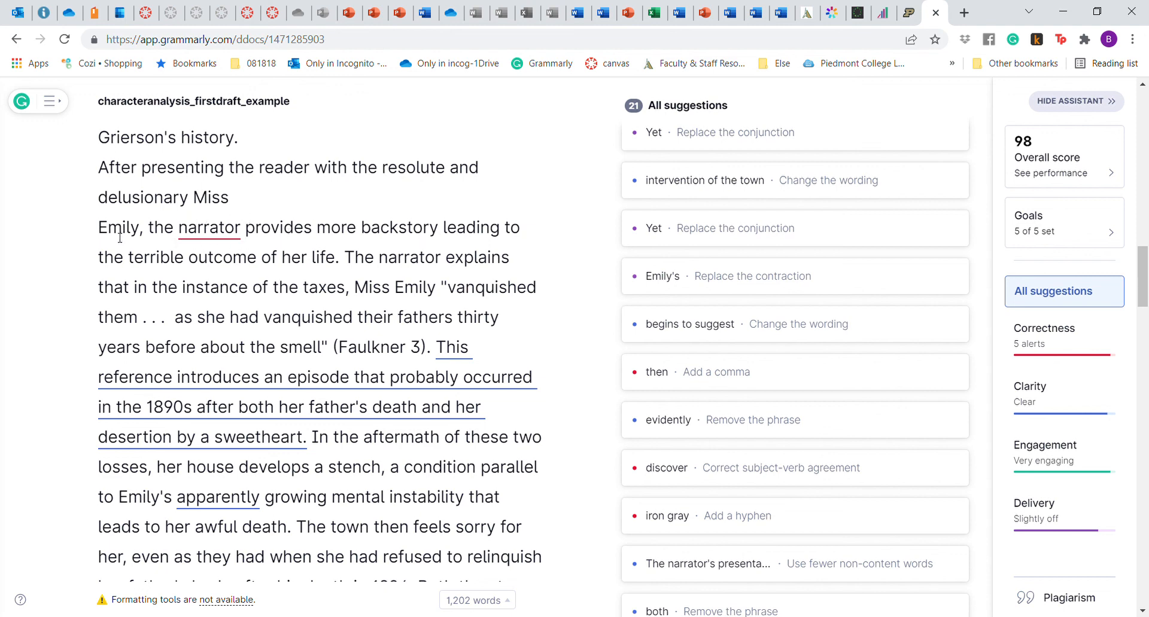
pyautogui.scroll(-8, 239, 274)
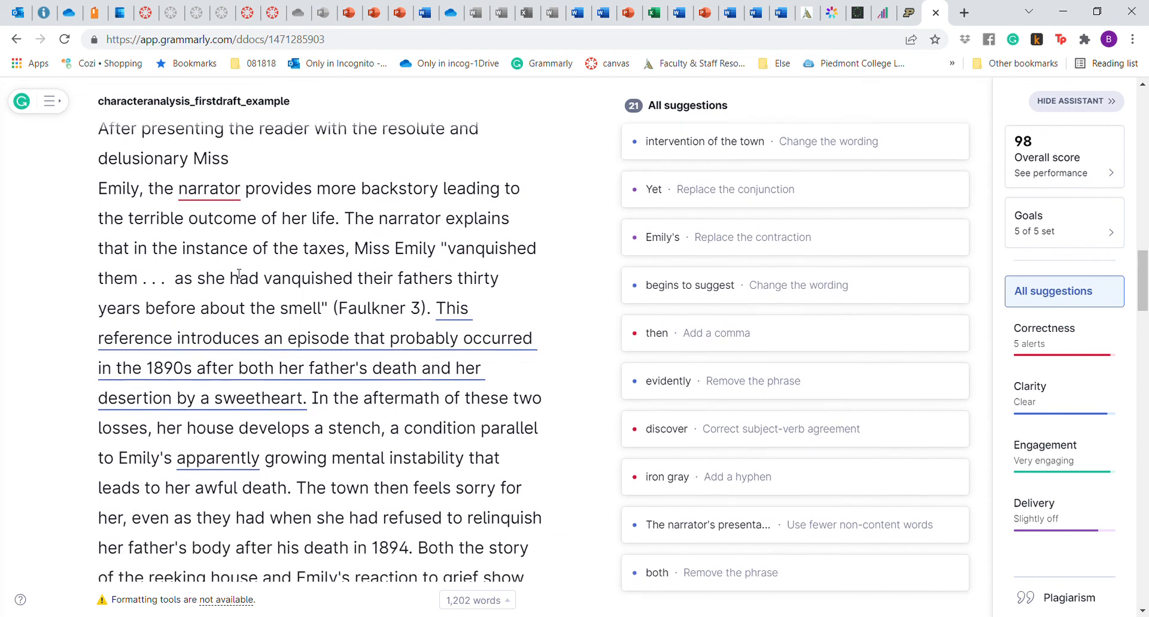
pyautogui.scroll(-5, 239, 274)
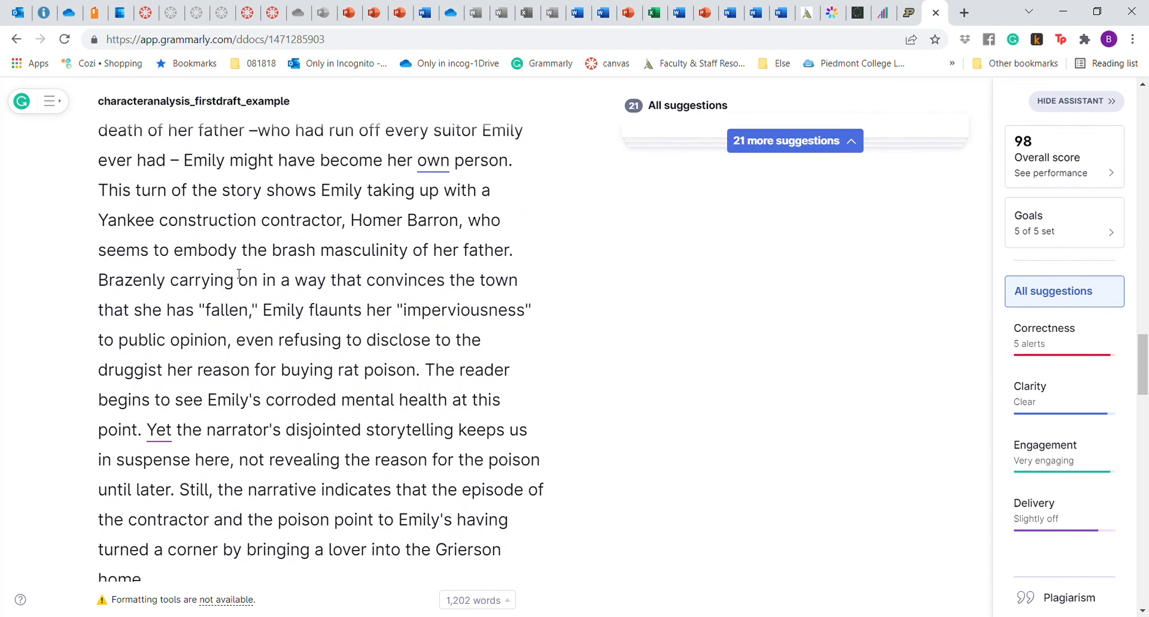
pyautogui.scroll(3, 239, 274)
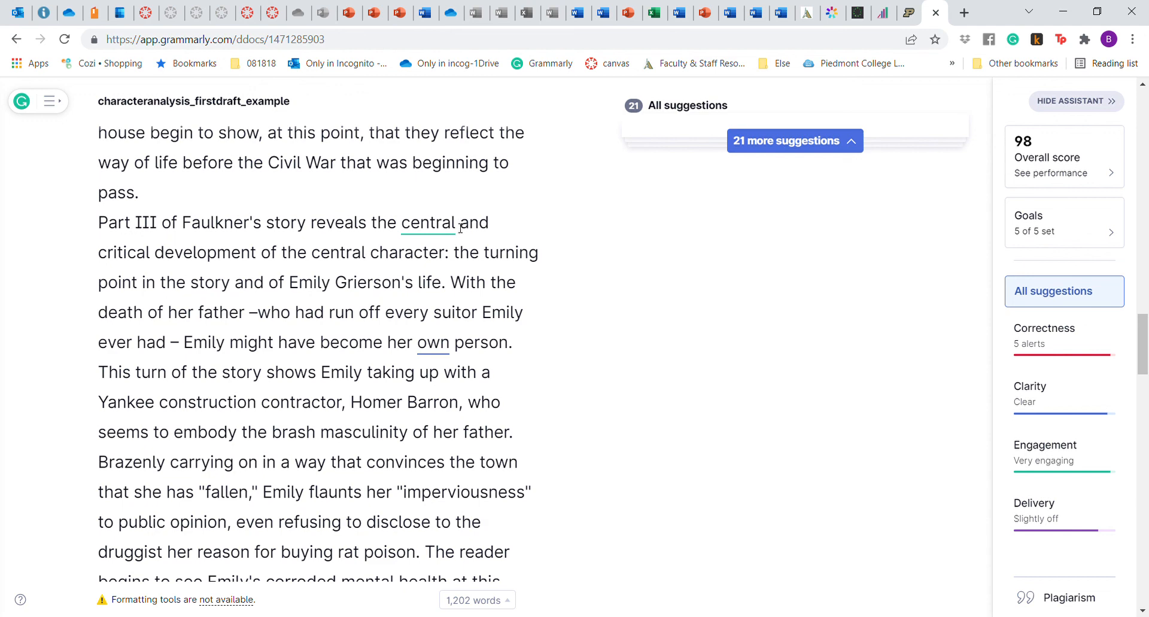
pyautogui.click(496, 230)
pyautogui.press('BackSpace')
pyautogui.press('BackSpace')
pyautogui.press('BackSpace')
pyautogui.press('BackSpace')
pyautogui.press('BackSpace')
pyautogui.press('BackSpace')
pyautogui.press('BackSpace')
pyautogui.press('BackSpace')
pyautogui.press('BackSpace')
pyautogui.press('BackSpace')
pyautogui.press('BackSpace')
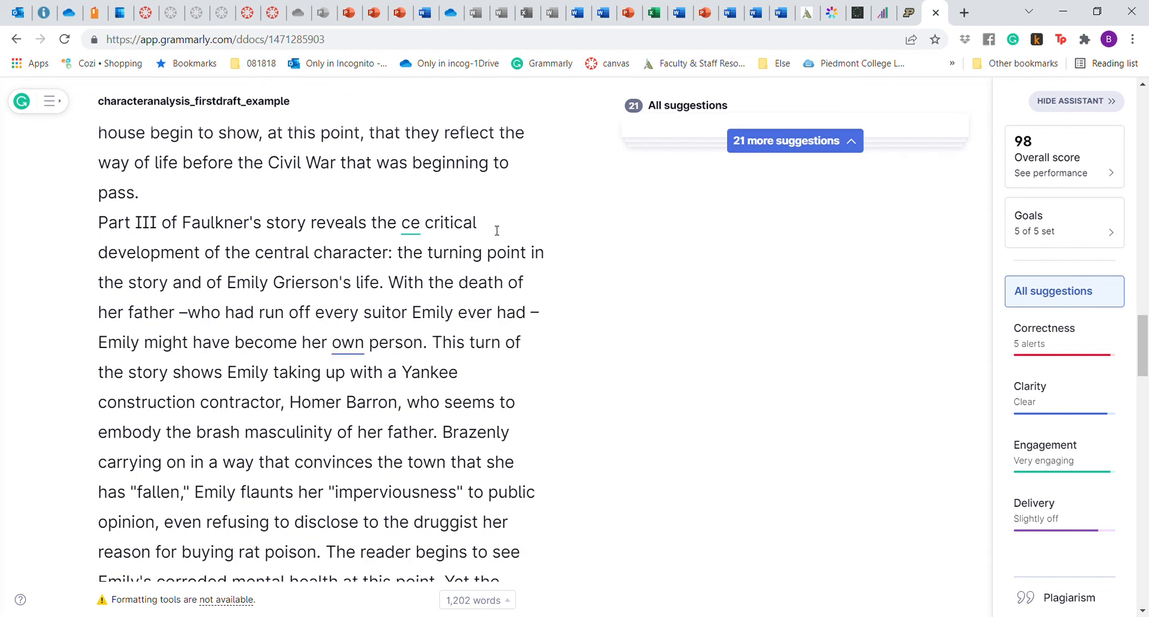
pyautogui.press('BackSpace')
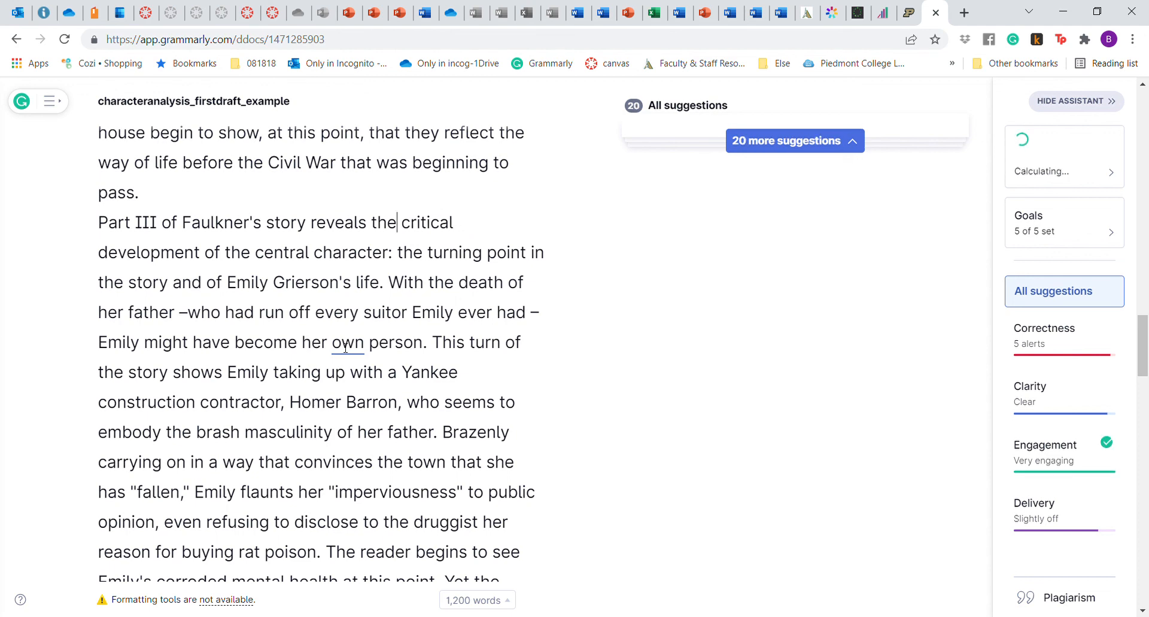
# - Look over the remaining flagged wording through the end of the essay, and return to its beginning
pyautogui.scroll(-8, 345, 348)
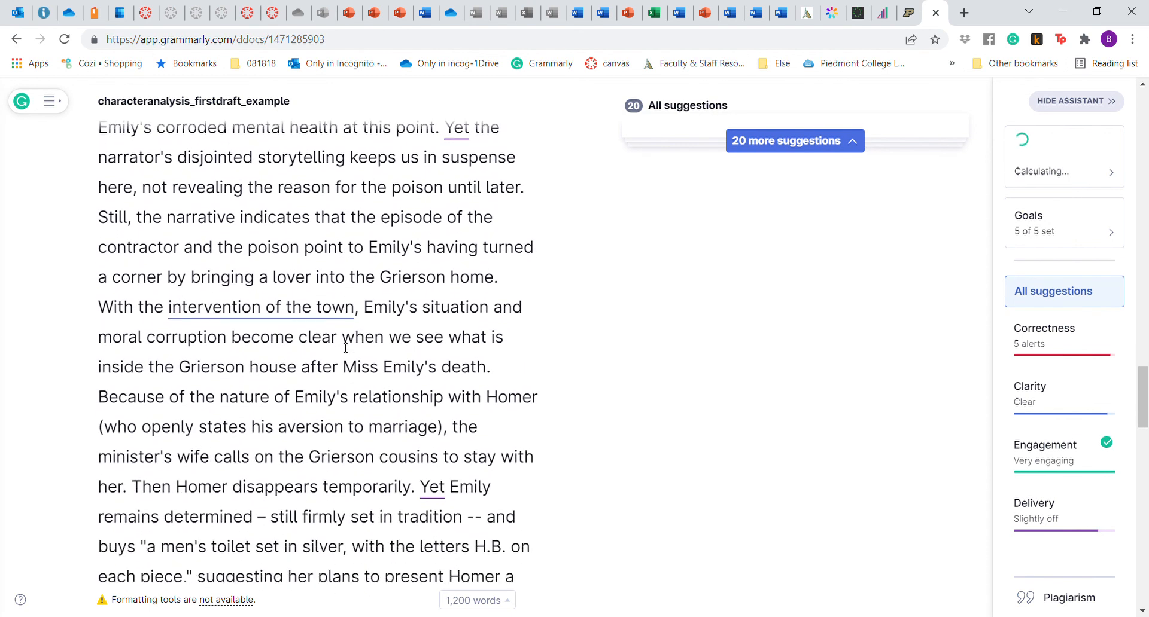
pyautogui.scroll(-5, 345, 348)
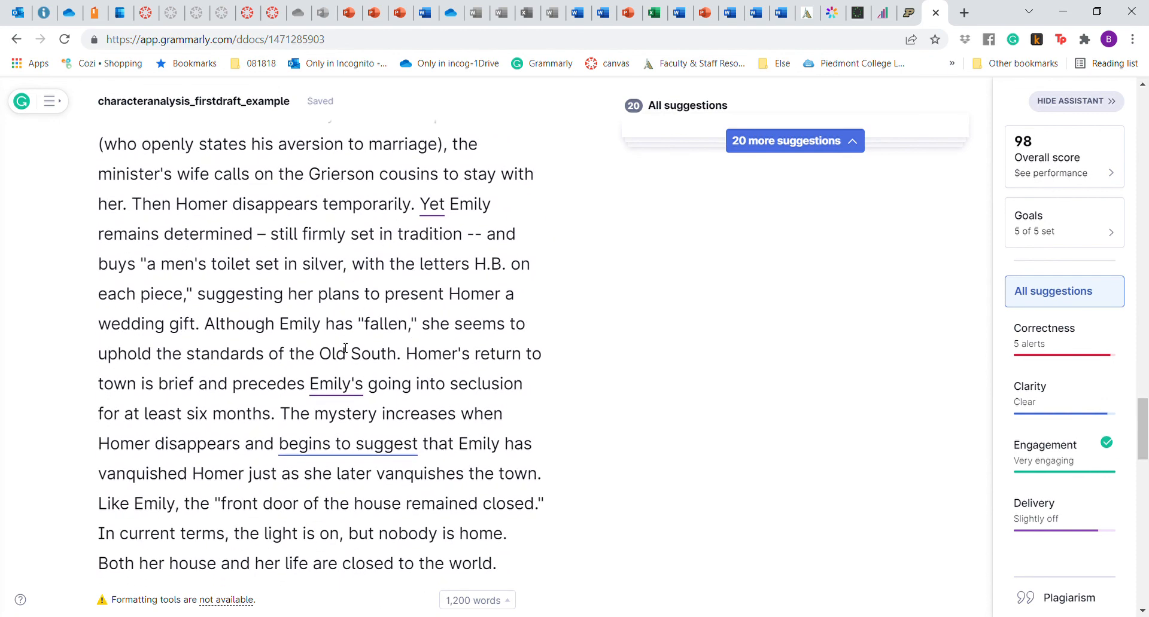
pyautogui.scroll(-1, 345, 348)
pyautogui.scroll(-15, 346, 378)
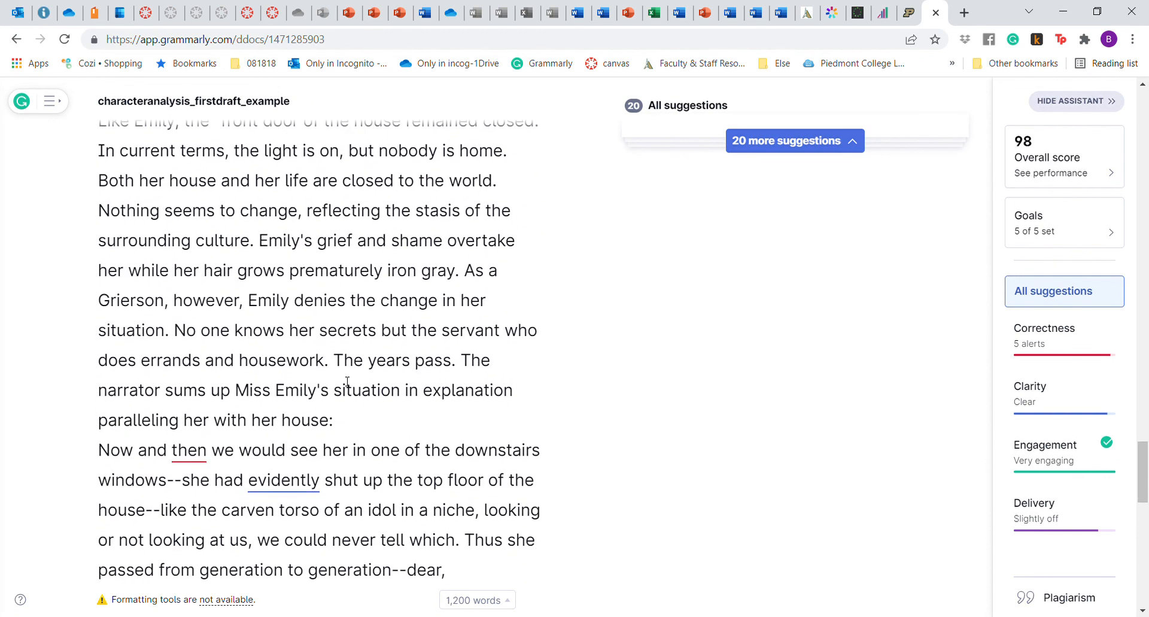
pyautogui.scroll(-5, 347, 381)
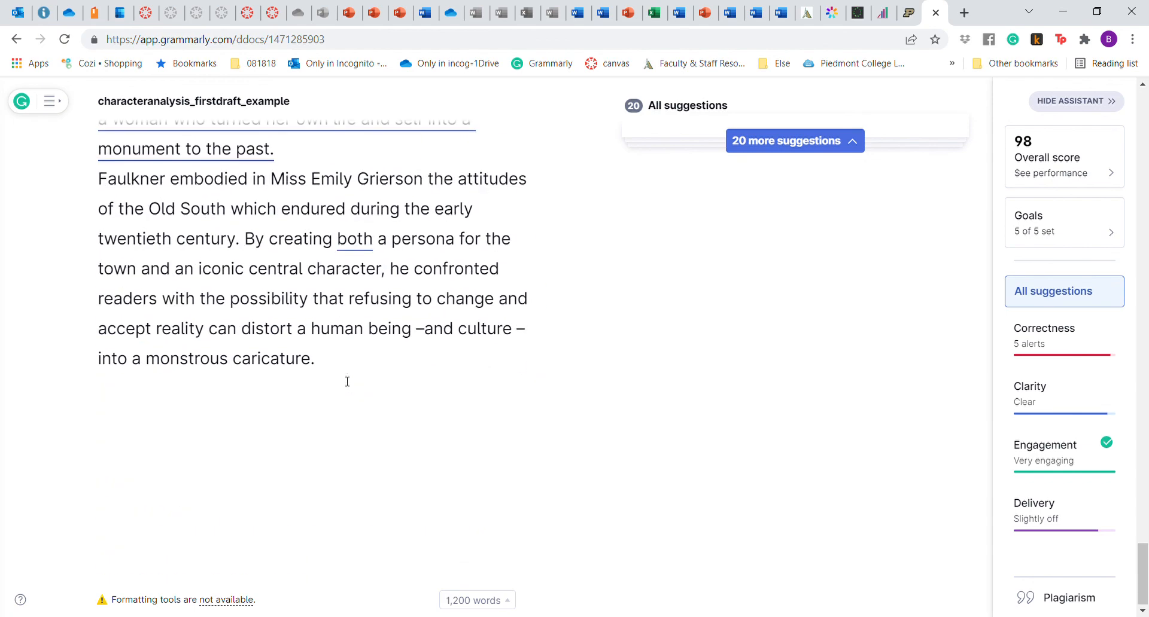
pyautogui.scroll(15, 347, 381)
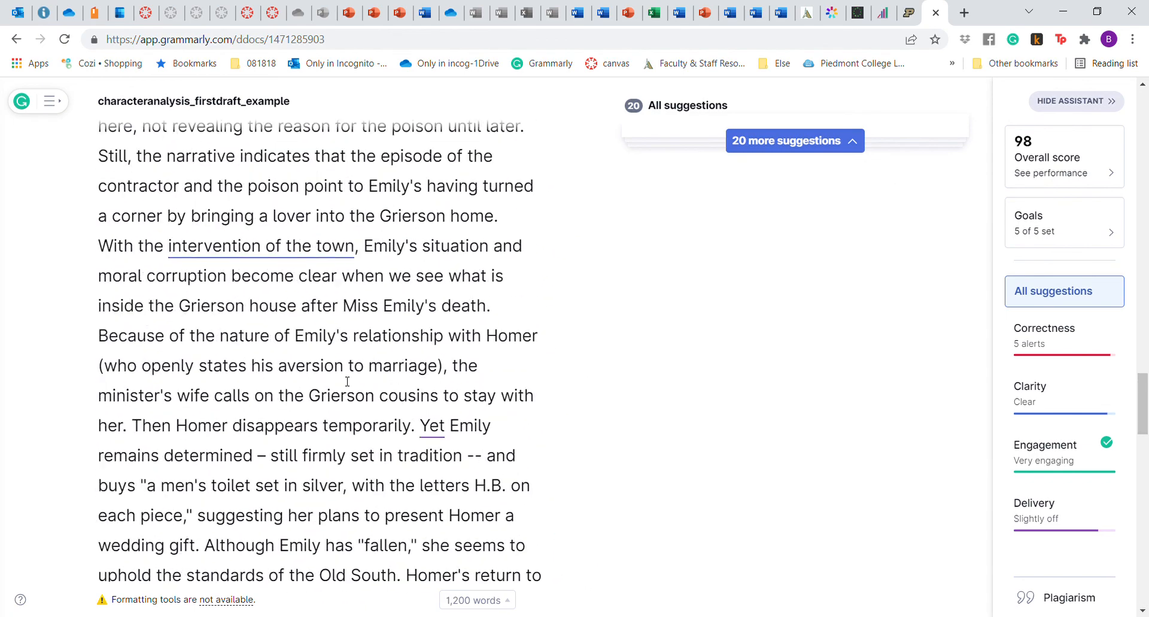
pyautogui.scroll(11, 347, 382)
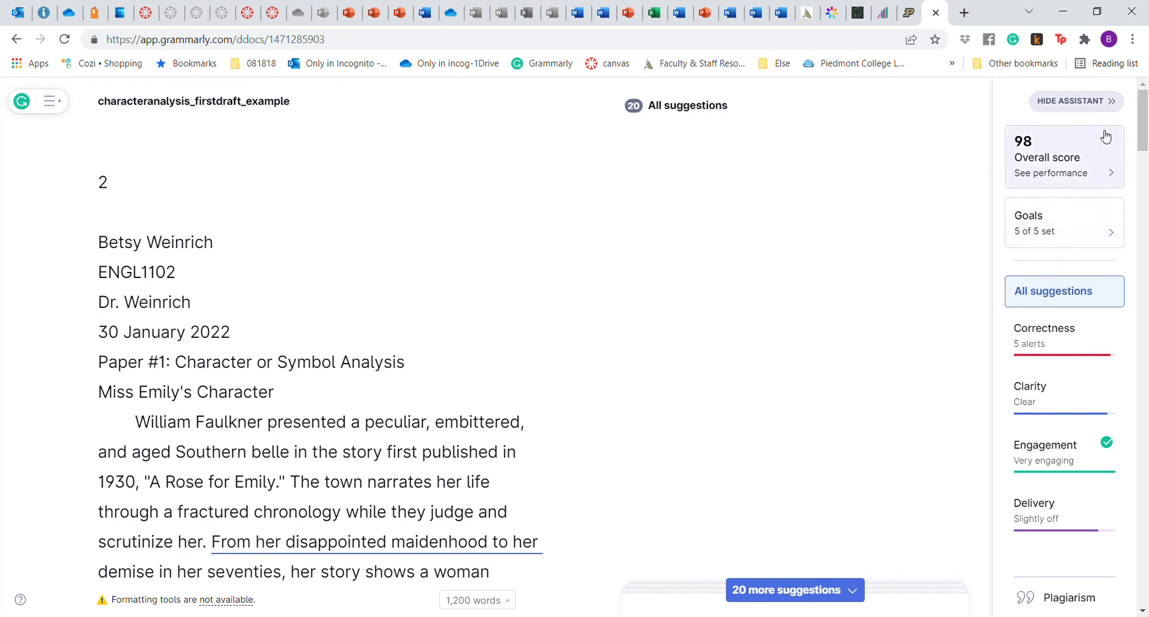
# - Hide the assistant and select the entire text of the essay
pyautogui.click(1111, 102)
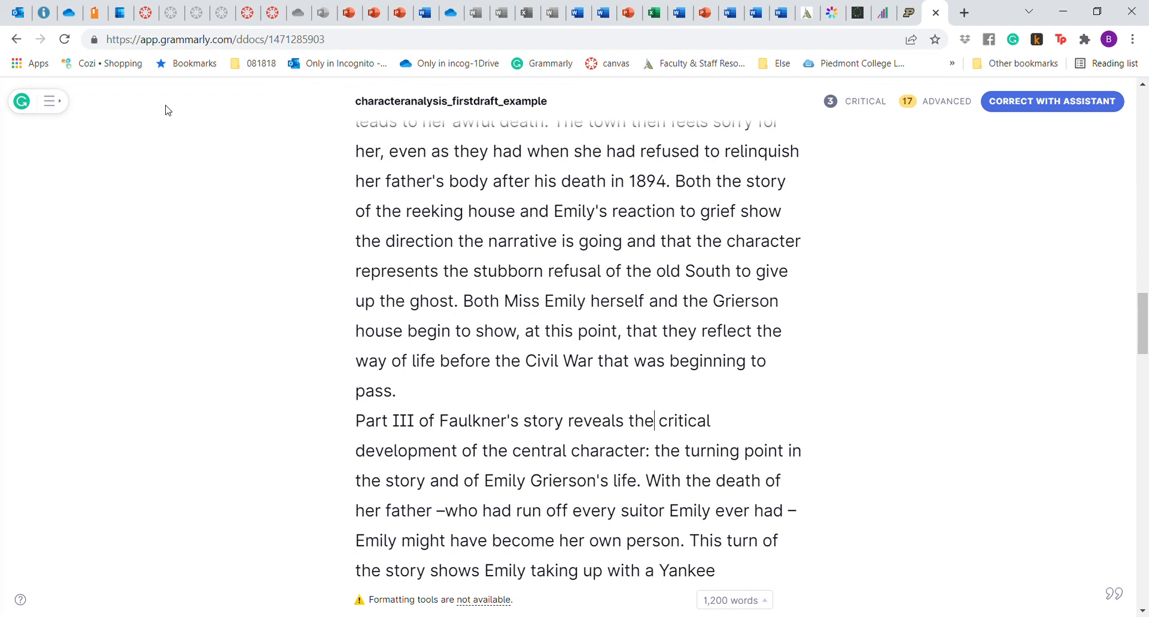
pyautogui.click(62, 105)
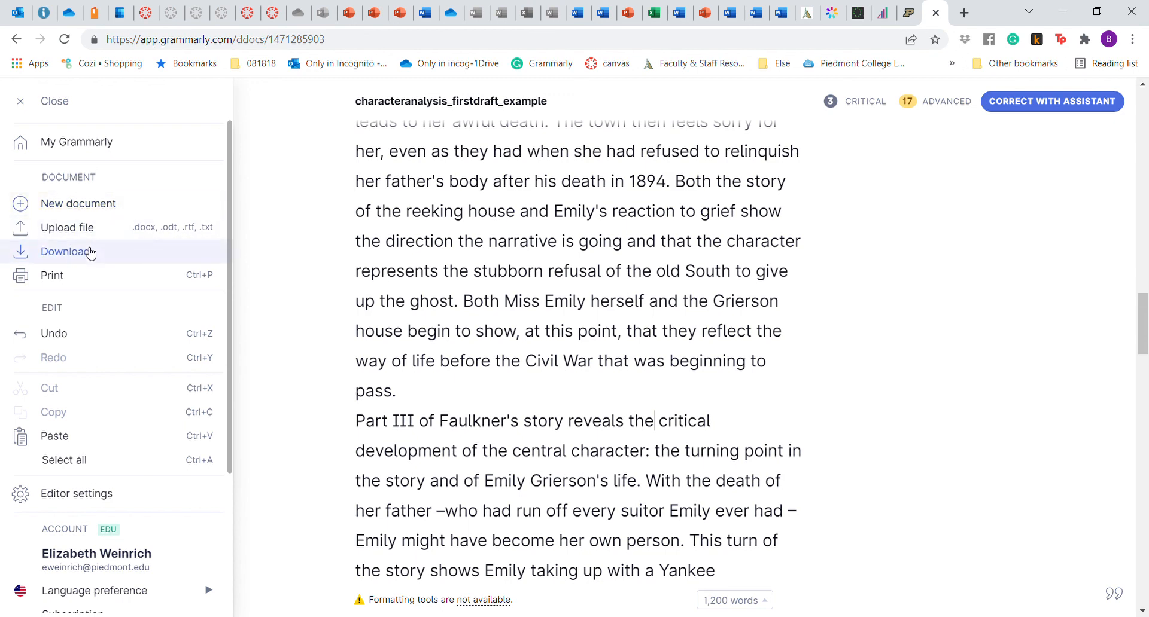
pyautogui.click(73, 465)
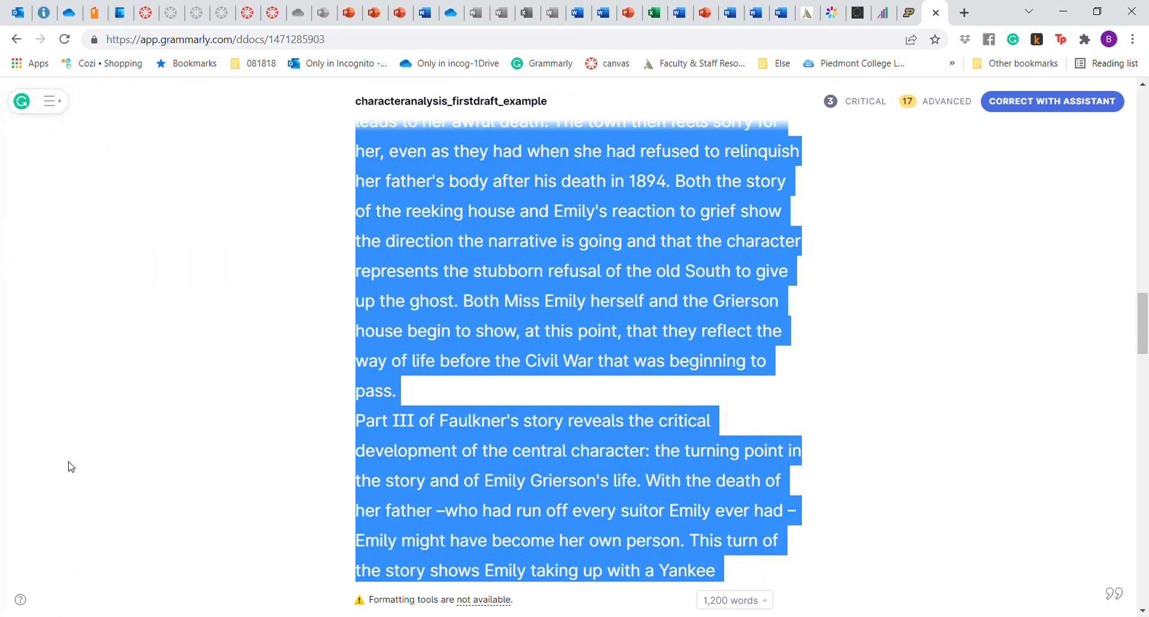